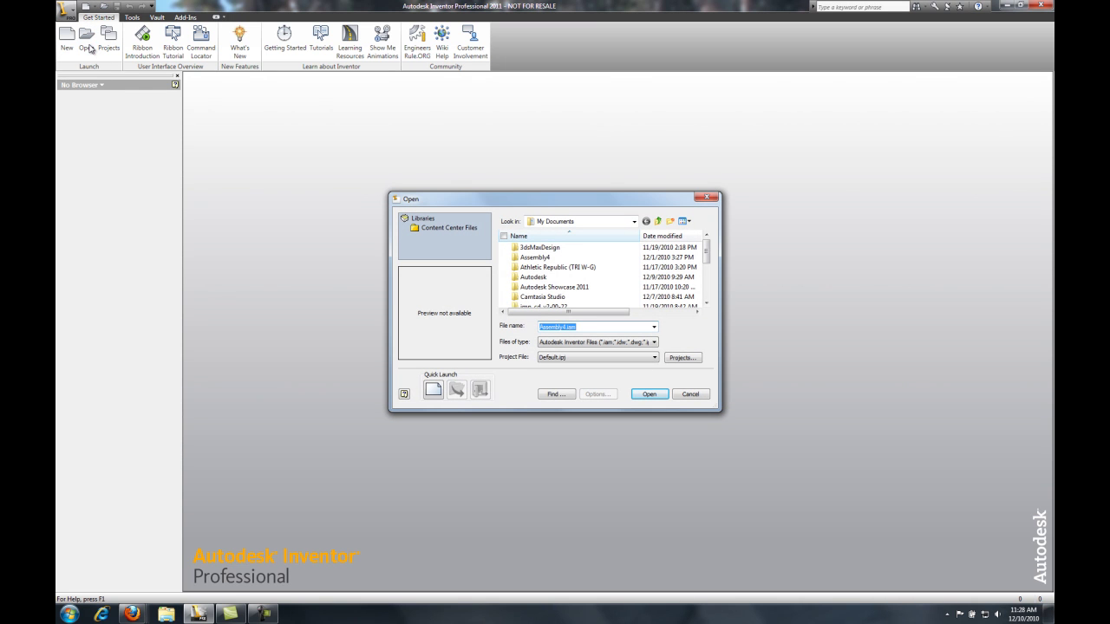
Step: Open Assembly4.iam from the My Documents folder
{"action": "scroll", "coordinate": [711, 263], "scroll_direction": "down", "scroll_amount": 3}
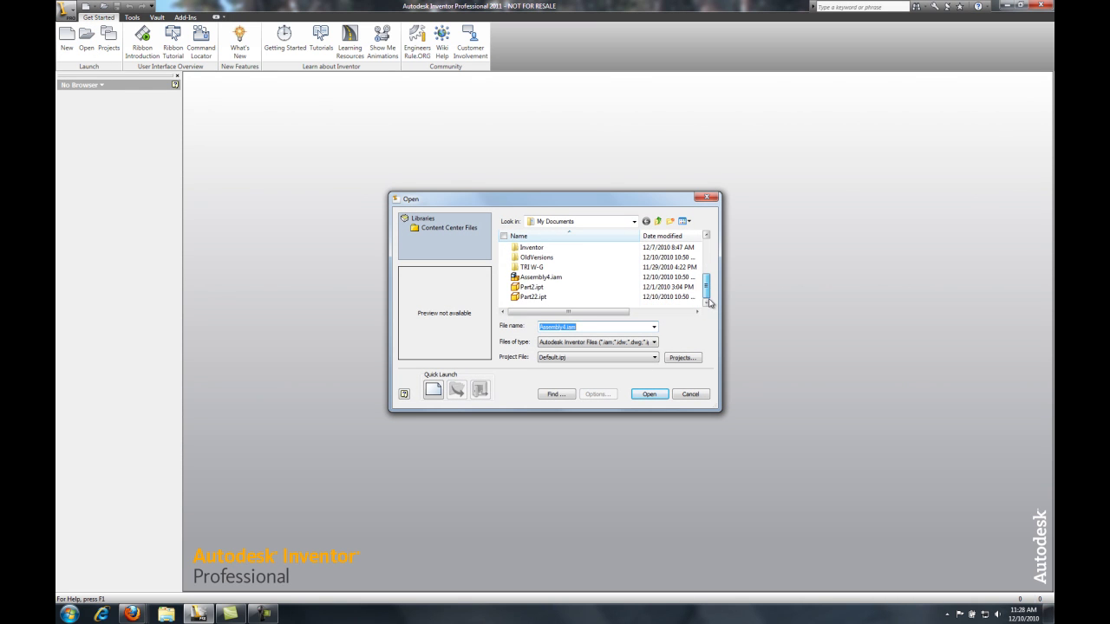
{"action": "double_click", "coordinate": [552, 281]}
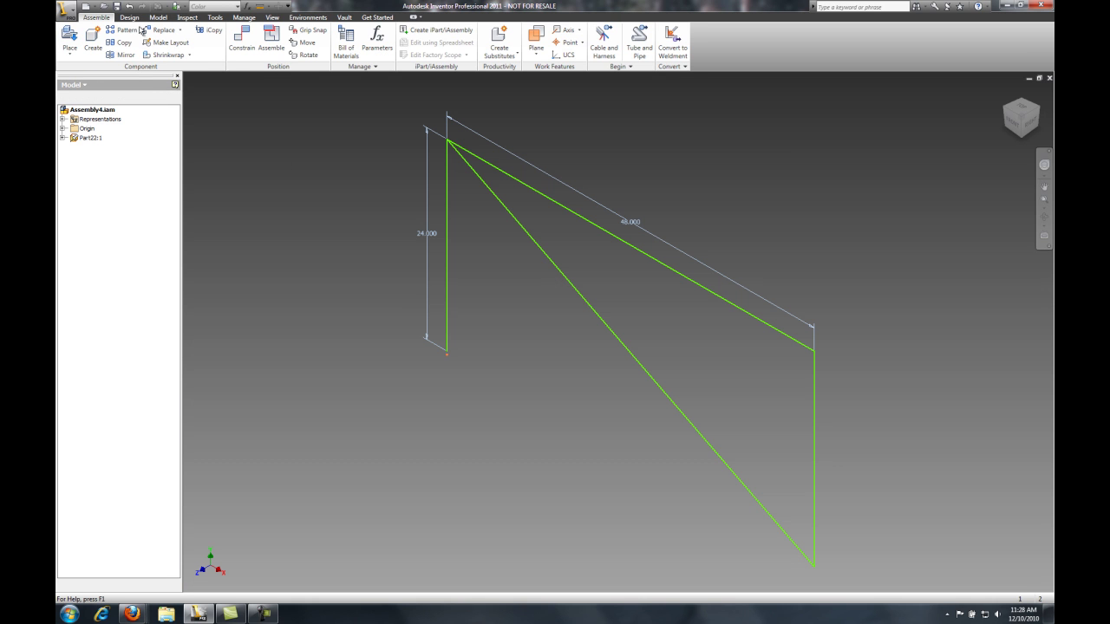
Step: Start Insert Frame with the ANSI AISC HSS (Rectangular) profile, size 2-1/2x1-1/2x1/8
{"action": "left_click", "coordinate": [129, 17]}
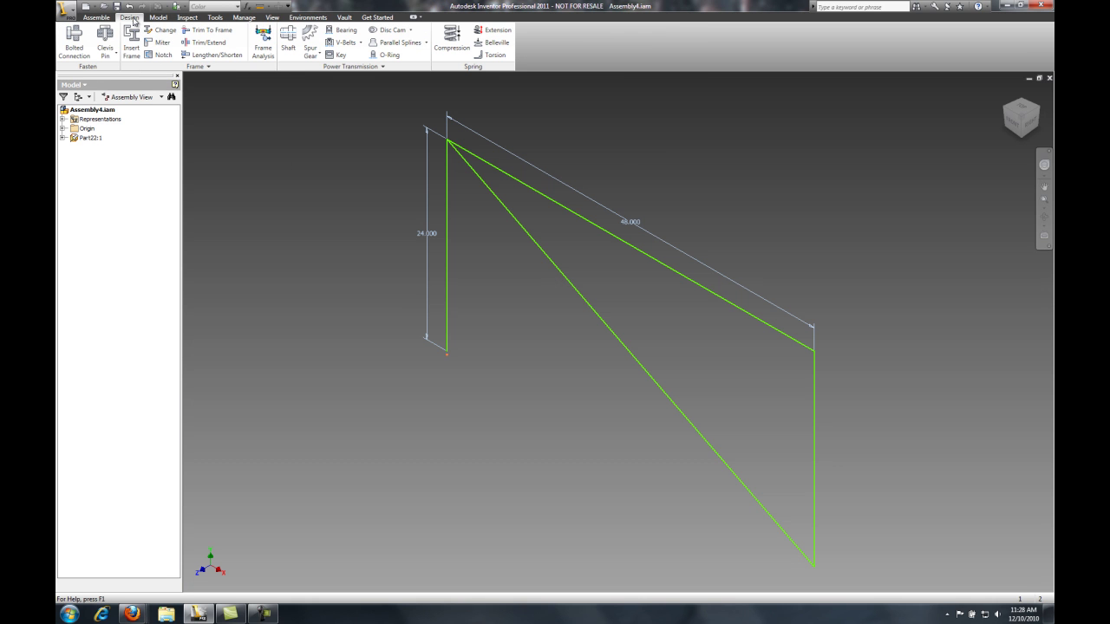
{"action": "left_click", "coordinate": [131, 41]}
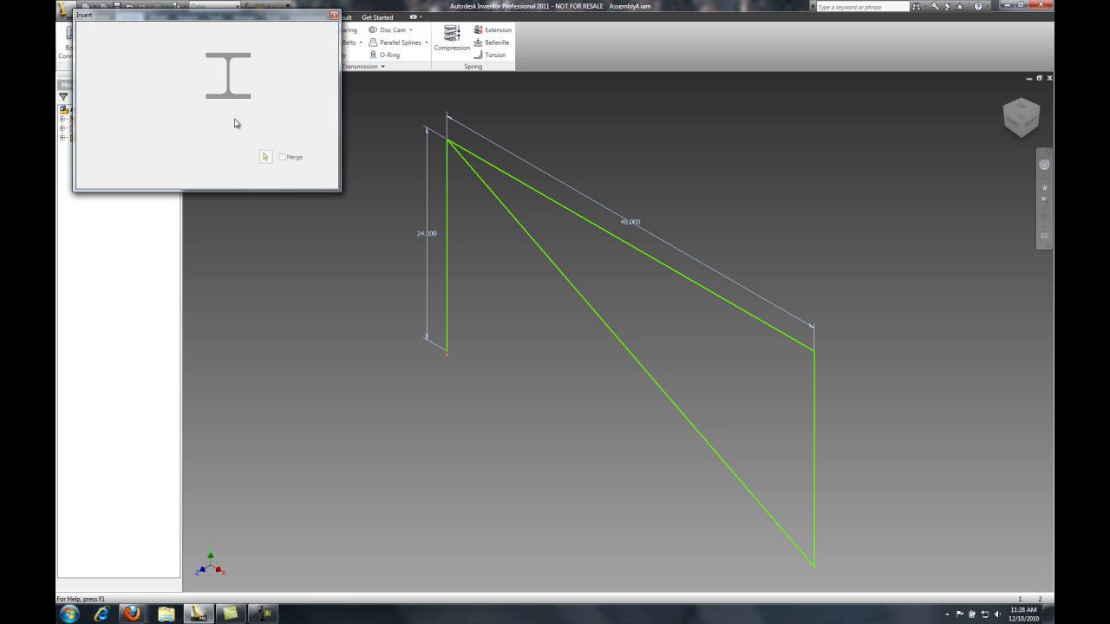
{"action": "left_click", "coordinate": [164, 78]}
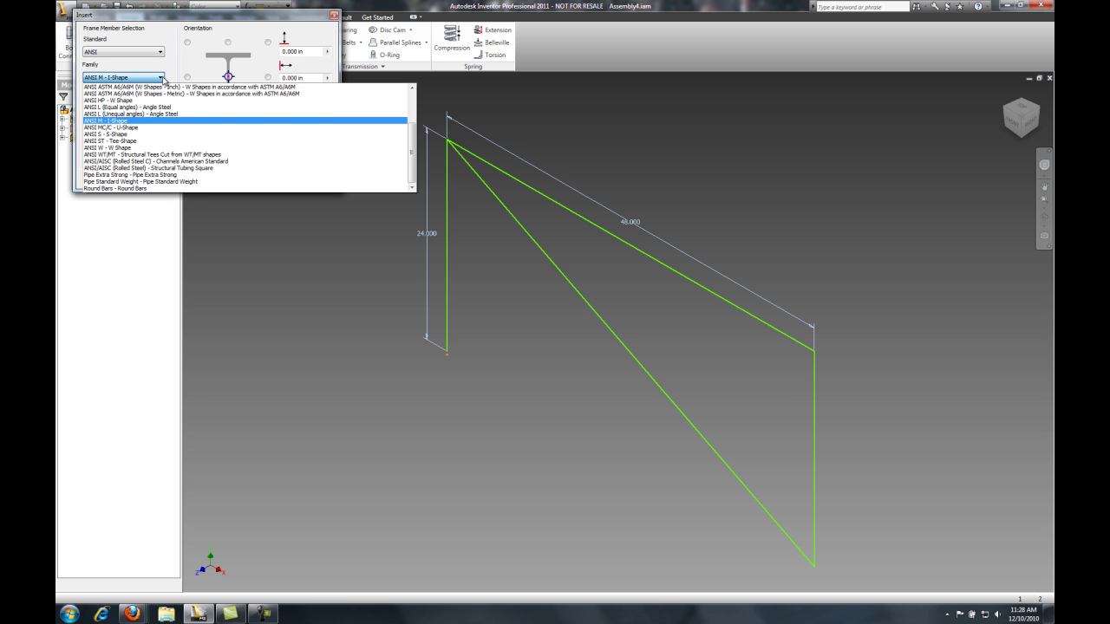
{"action": "scroll", "coordinate": [161, 120], "scroll_direction": "up", "scroll_amount": 2}
{"action": "scroll", "coordinate": [163, 117], "scroll_direction": "up", "scroll_amount": 3}
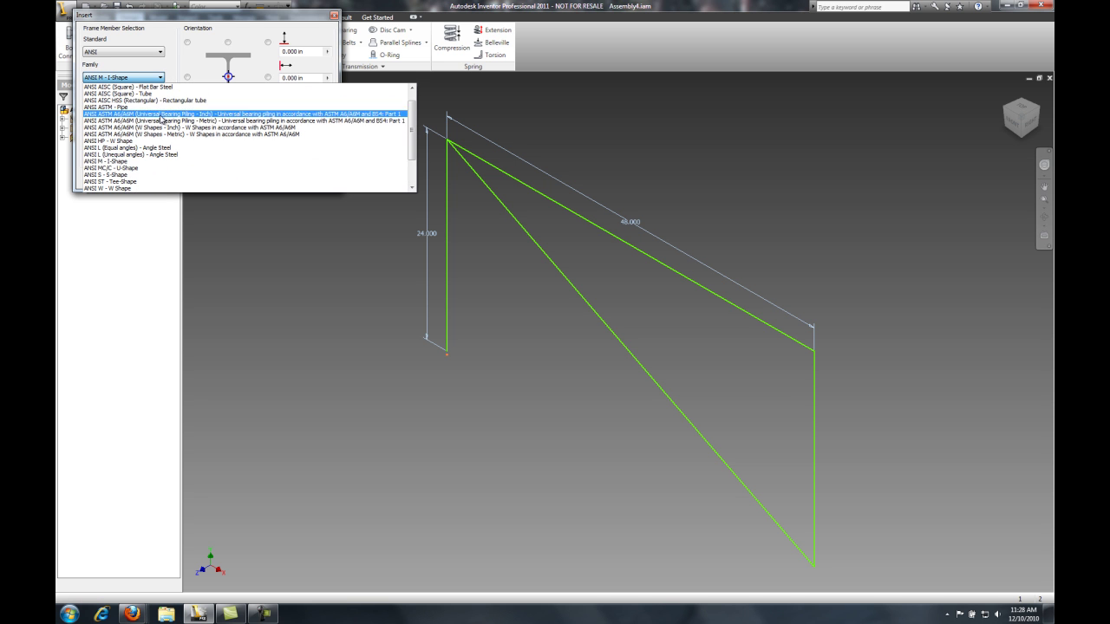
{"action": "left_click", "coordinate": [173, 106]}
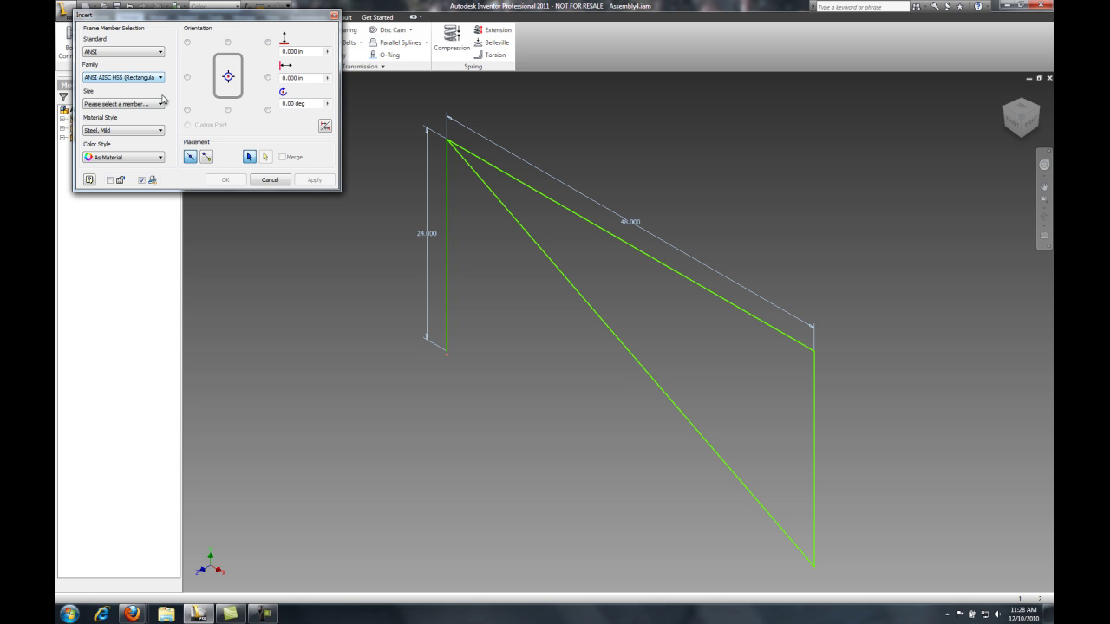
{"action": "left_click", "coordinate": [160, 104]}
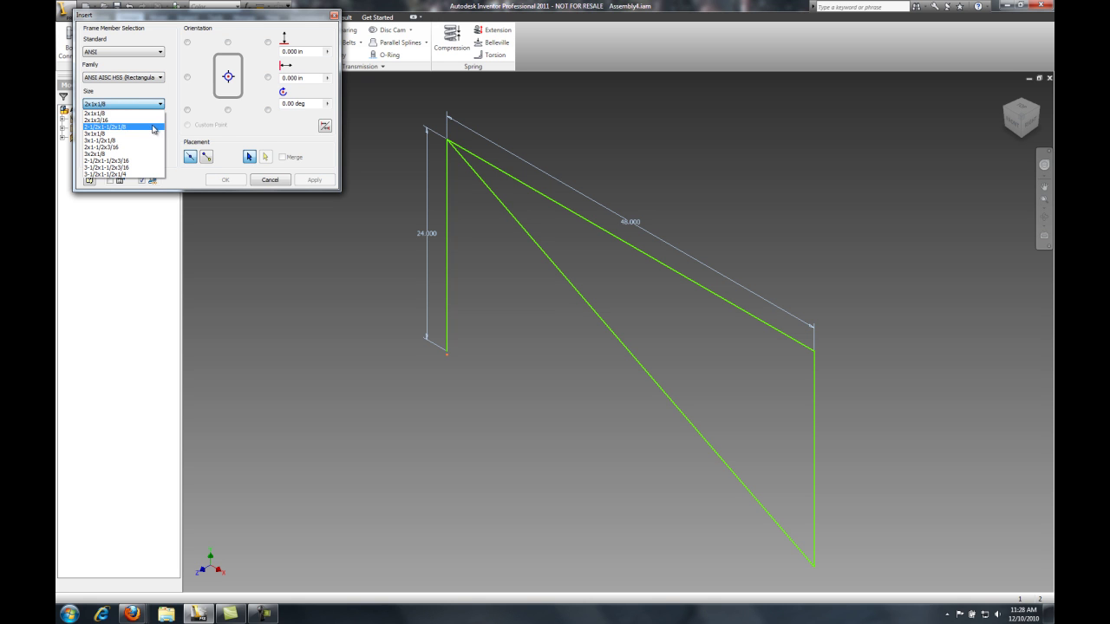
{"action": "left_click", "coordinate": [147, 118]}
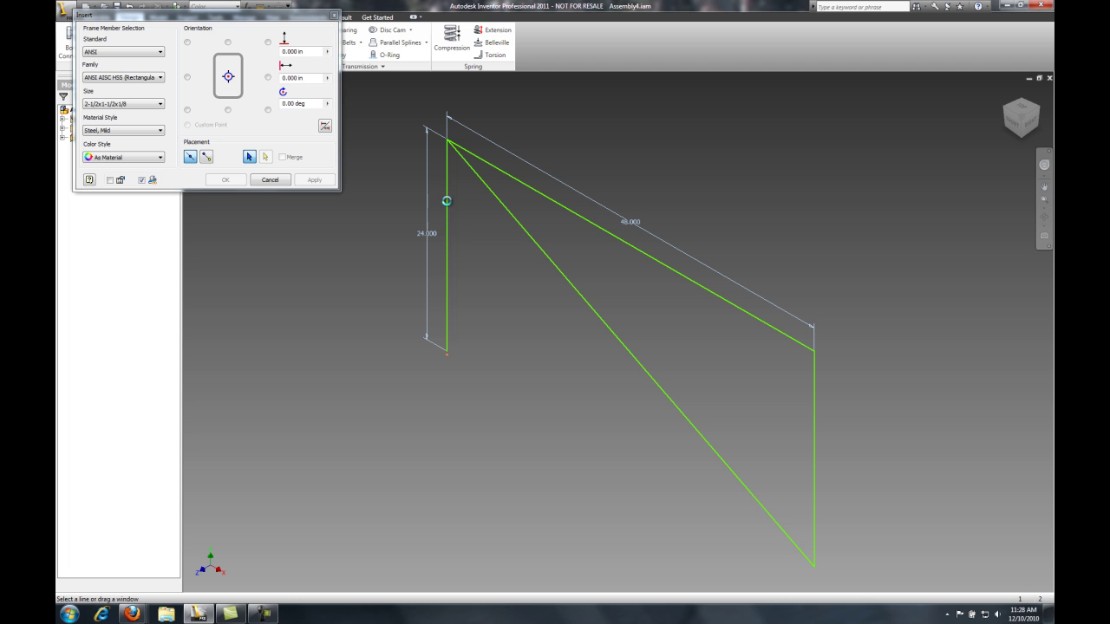
Step: Create the left vertical tube, accepting the default frame file names
{"action": "left_click", "coordinate": [444, 204]}
{"action": "left_click", "coordinate": [188, 77]}
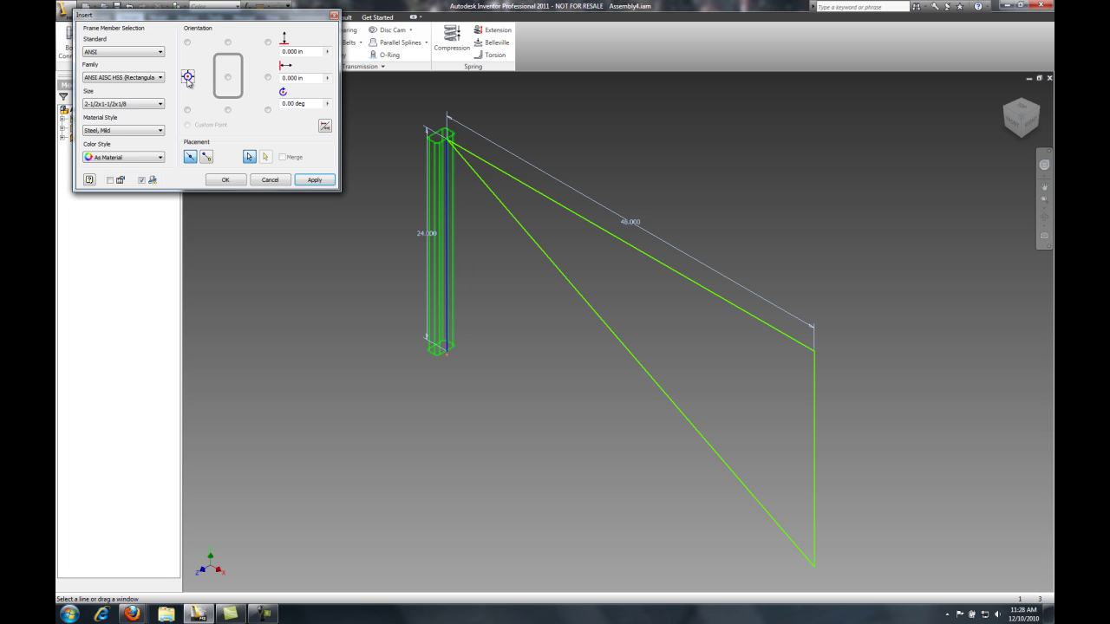
{"action": "left_click", "coordinate": [268, 77]}
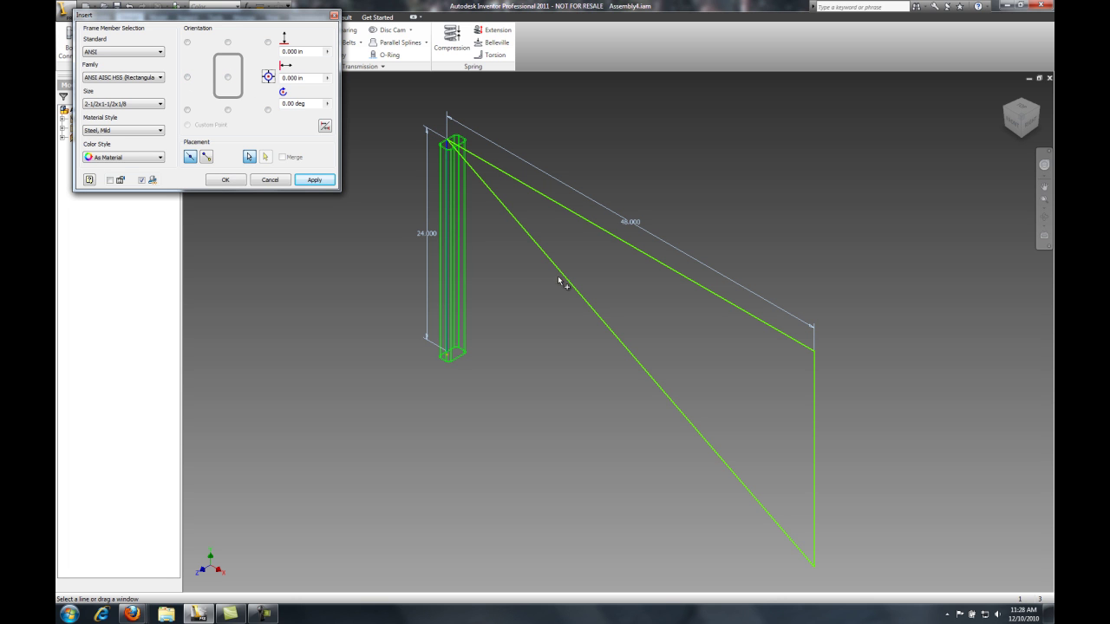
{"action": "left_click", "coordinate": [326, 184]}
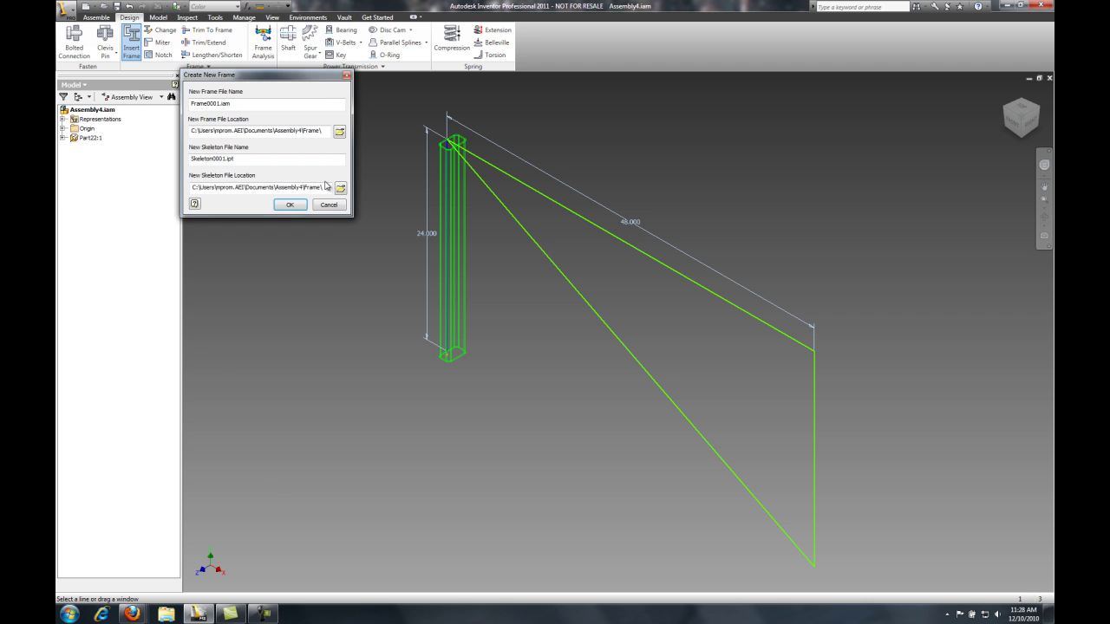
{"action": "left_click", "coordinate": [288, 209]}
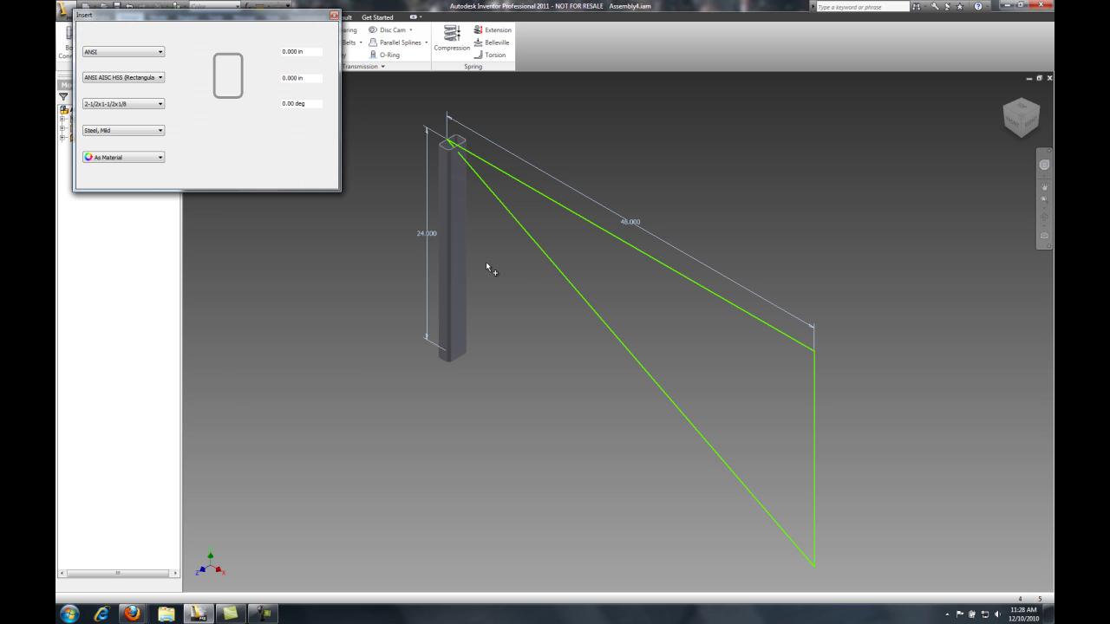
Step: Add tubes along the right vertical and diagonal sketch lines
{"action": "left_click", "coordinate": [815, 377]}
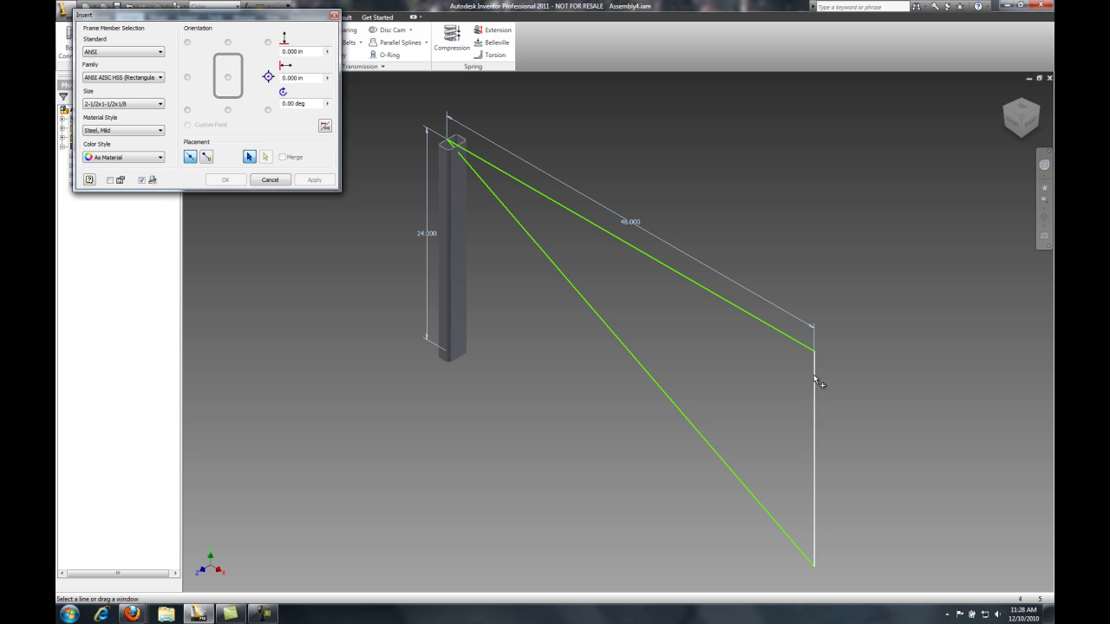
{"action": "left_click", "coordinate": [186, 80]}
{"action": "left_click", "coordinate": [511, 210]}
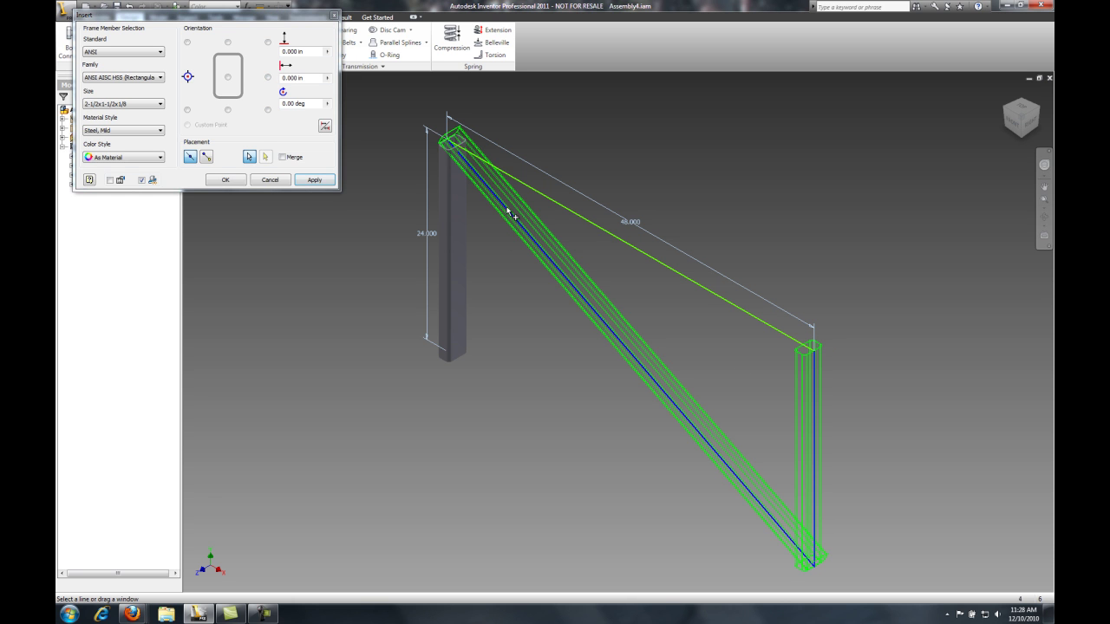
{"action": "left_click", "coordinate": [303, 180]}
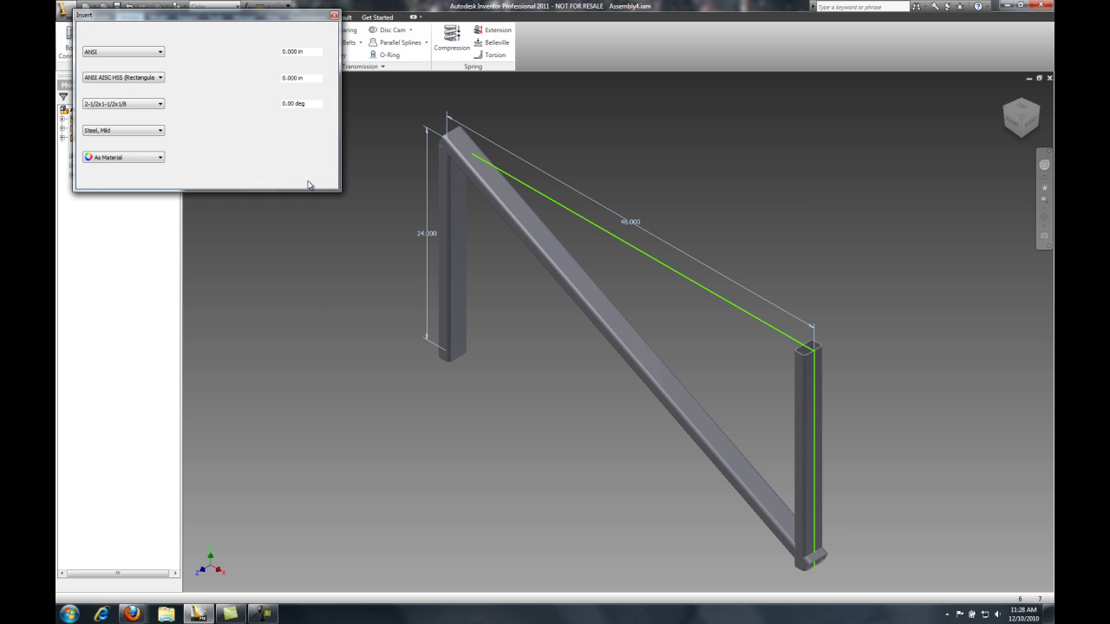
Step: Insert an ANSI M-I-Shape M10 x 8 beam centred on the top sketch line
{"action": "left_click", "coordinate": [161, 79]}
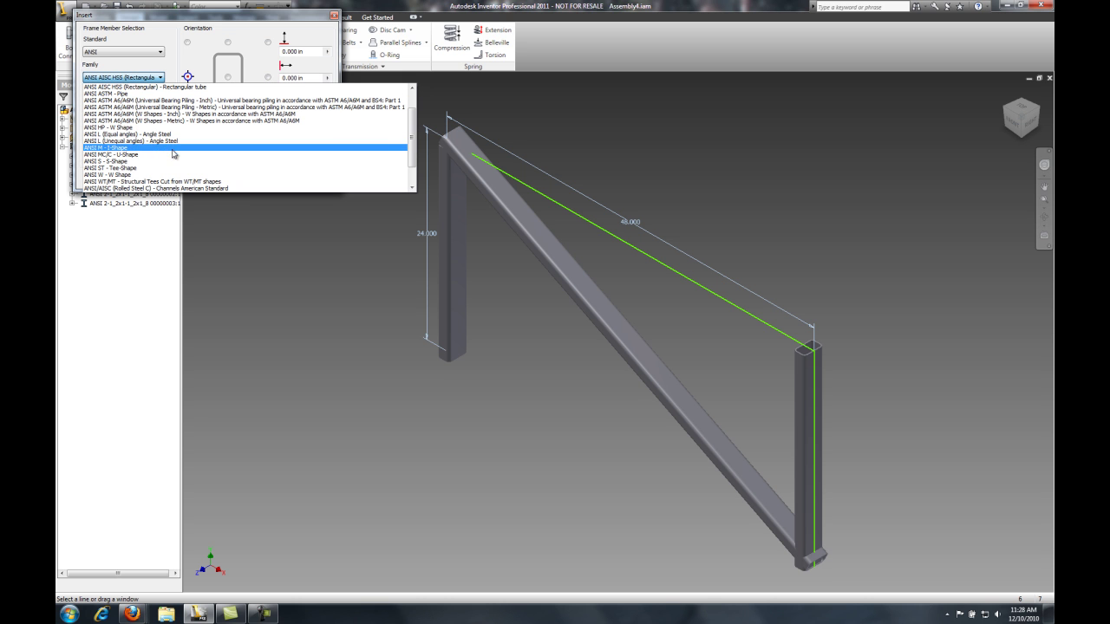
{"action": "scroll", "coordinate": [175, 170], "scroll_direction": "down", "scroll_amount": 2}
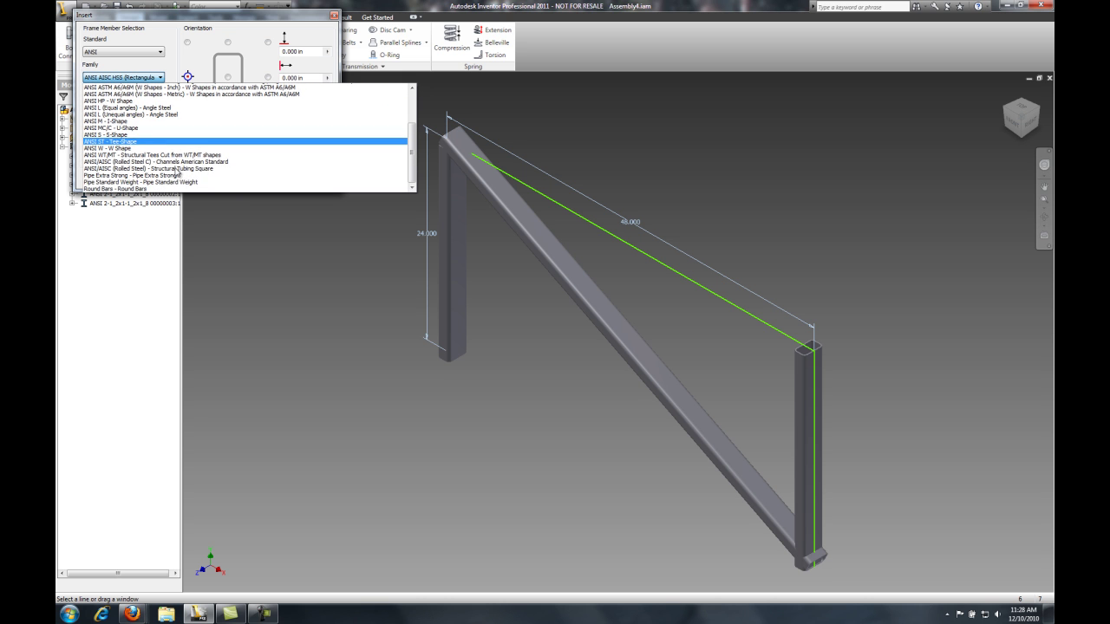
{"action": "scroll", "coordinate": [176, 171], "scroll_direction": "up", "scroll_amount": 2}
{"action": "scroll", "coordinate": [175, 171], "scroll_direction": "up", "scroll_amount": 2}
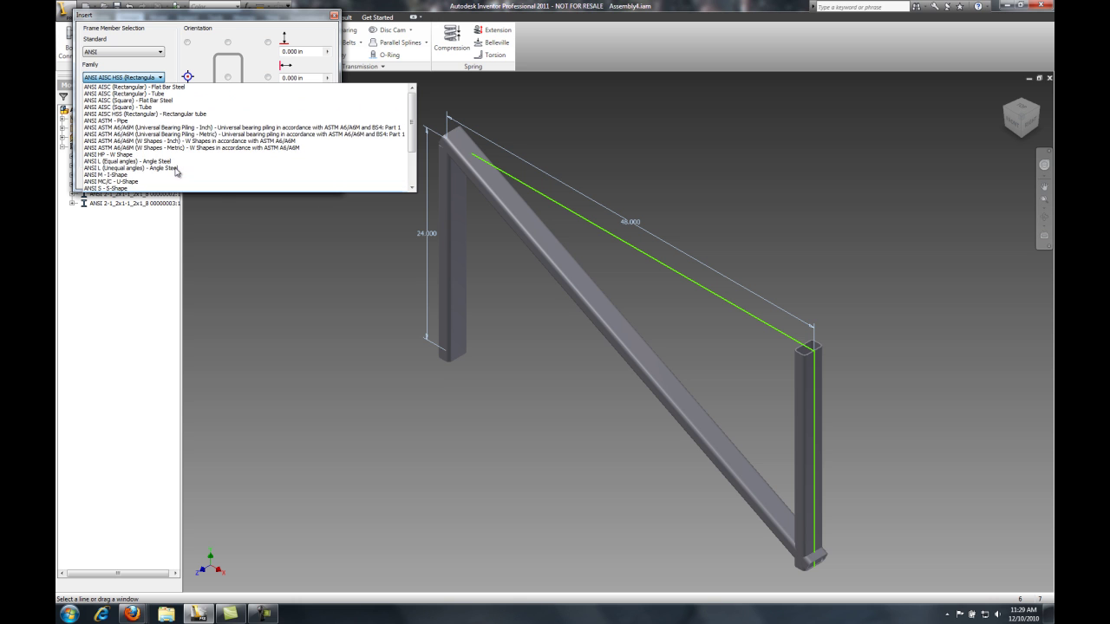
{"action": "left_click", "coordinate": [168, 174]}
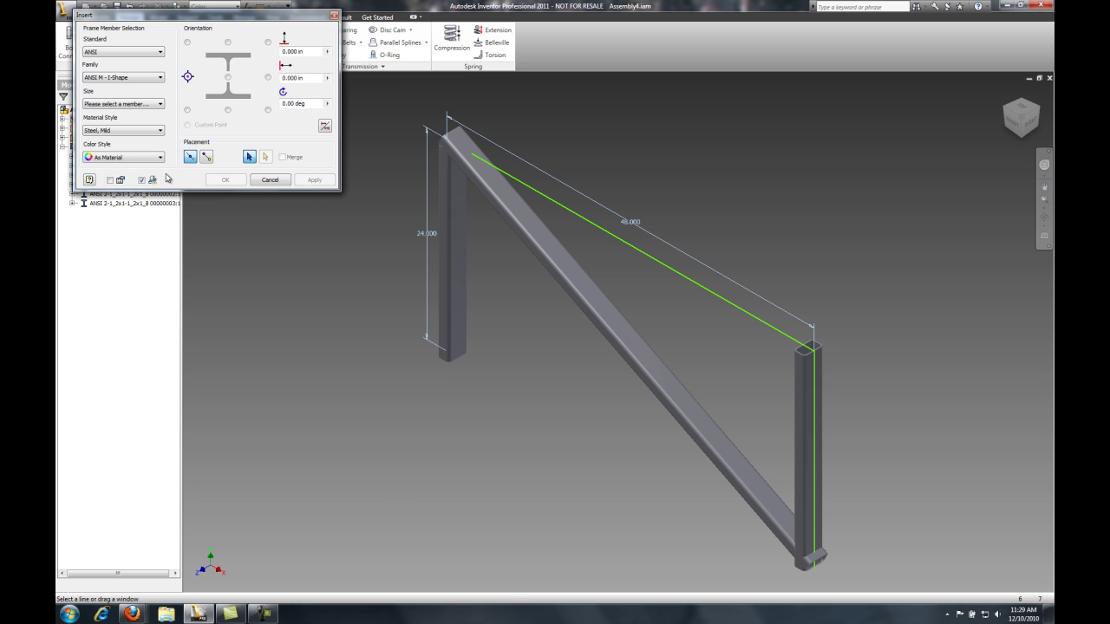
{"action": "left_click", "coordinate": [160, 105]}
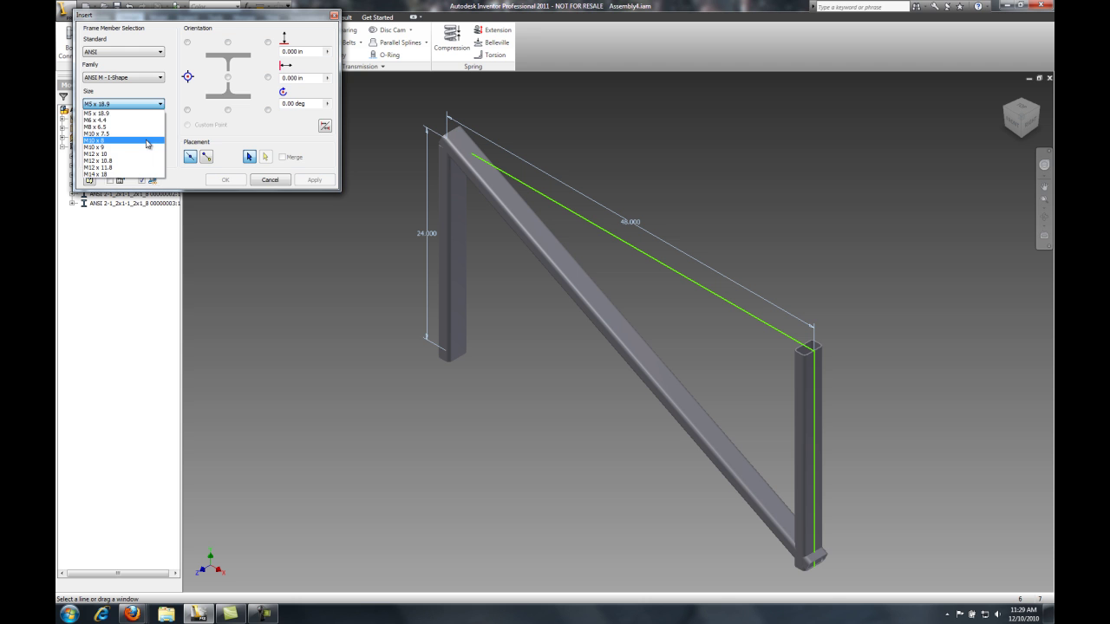
{"action": "left_click", "coordinate": [148, 143]}
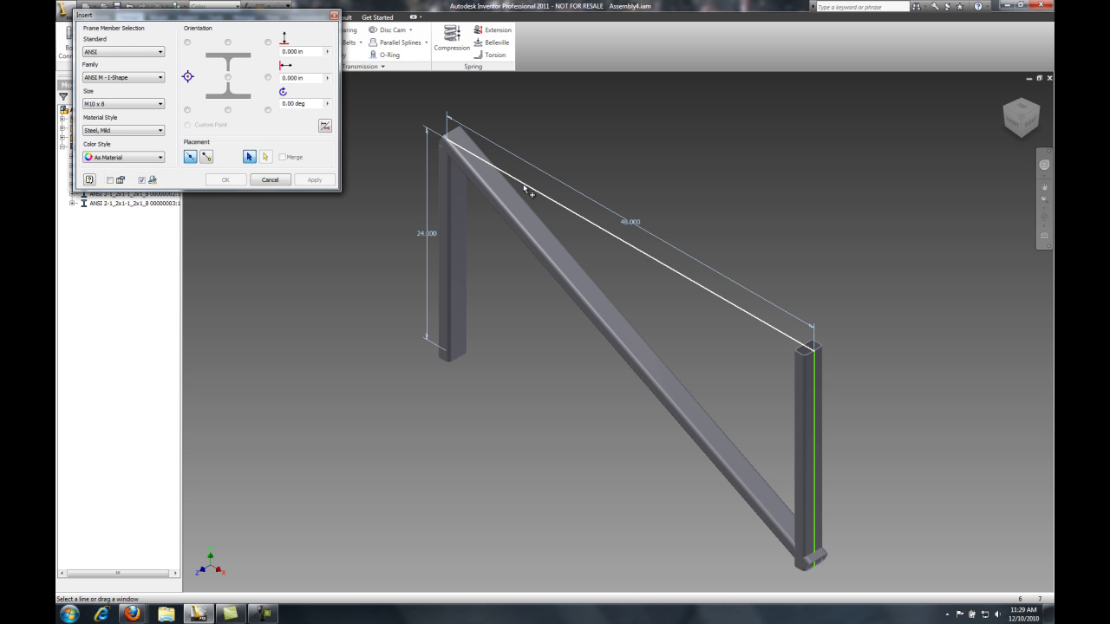
{"action": "left_click", "coordinate": [528, 189]}
{"action": "left_click", "coordinate": [229, 80]}
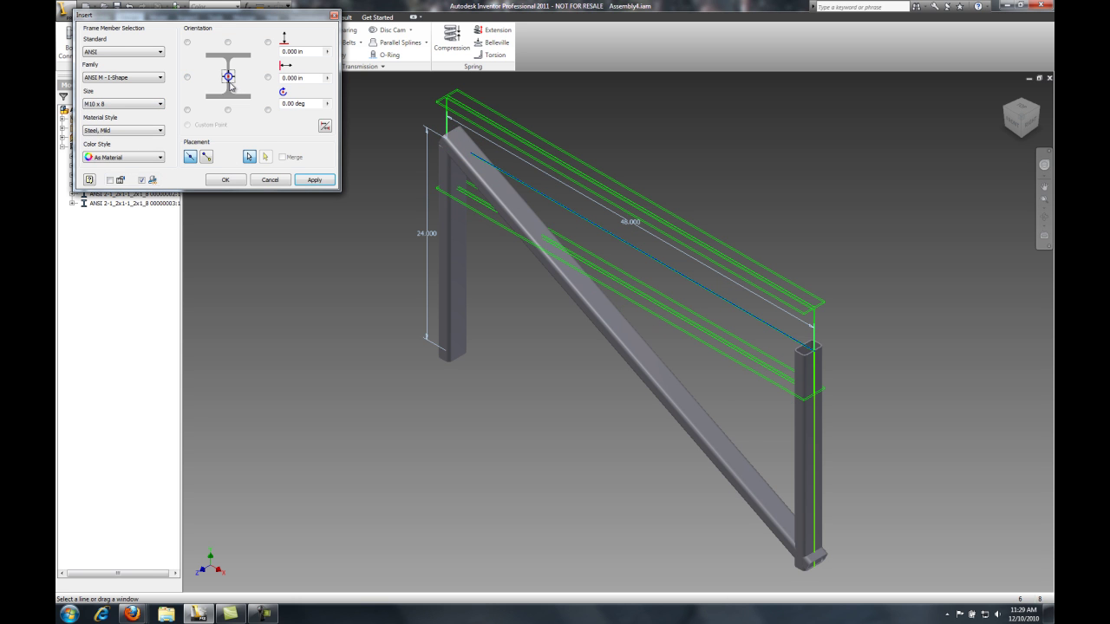
{"action": "left_click", "coordinate": [232, 180]}
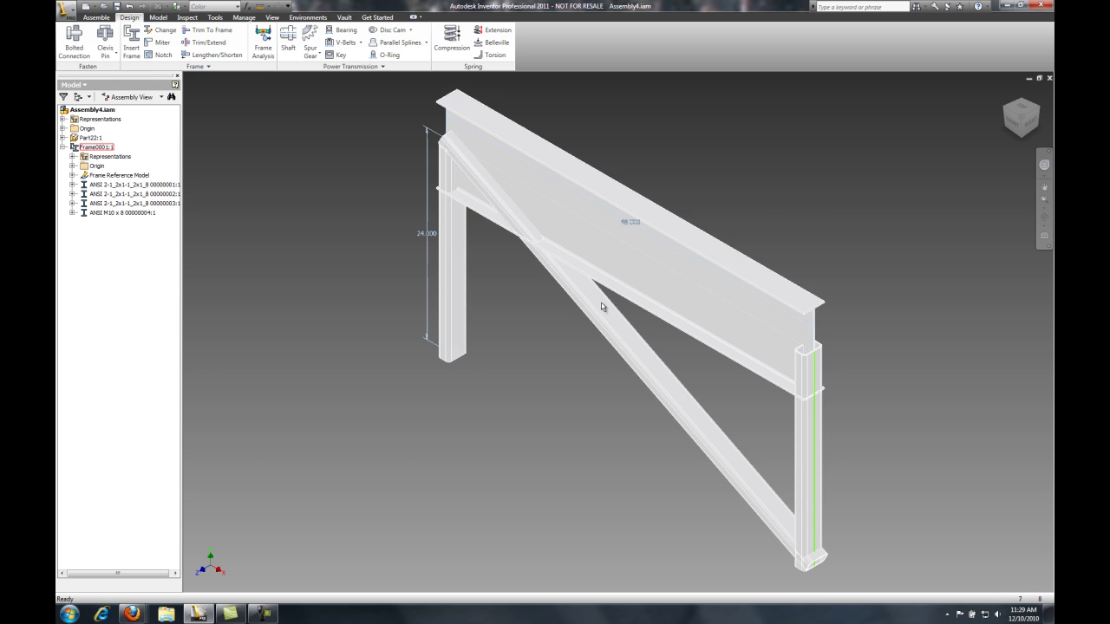
Step: Extend the left column, diagonal brace and right column to the I-beam's underside face
{"action": "middle_click_drag", "start_coordinate": [596, 304], "coordinate": [645, 290], "text": "shift"}
{"action": "left_click", "coordinate": [217, 43]}
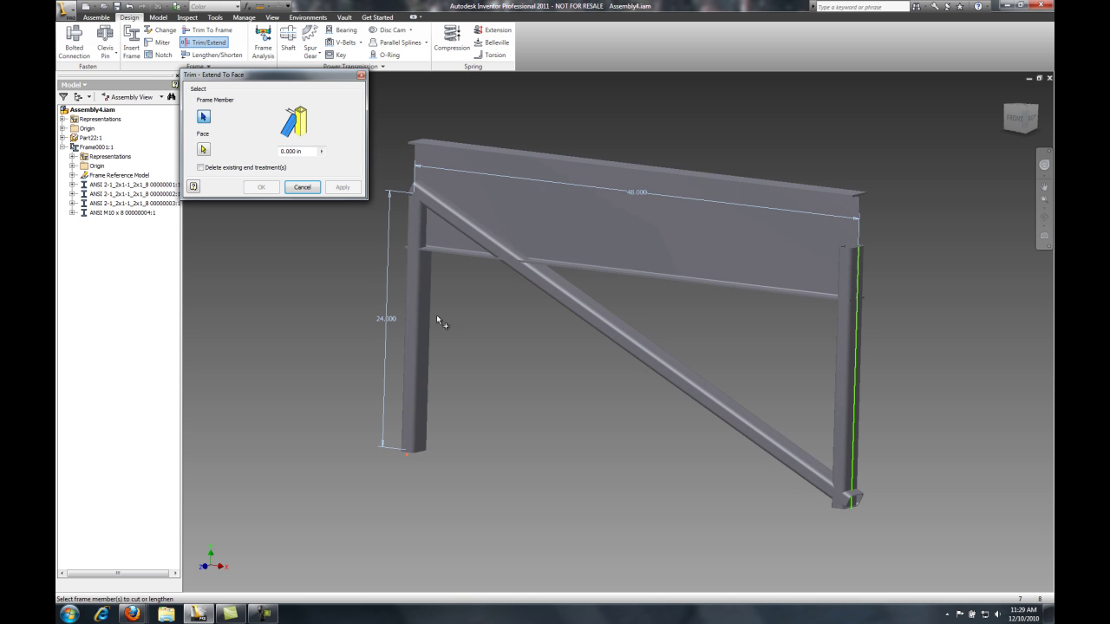
{"action": "left_click", "coordinate": [420, 317]}
{"action": "left_click", "coordinate": [616, 331]}
{"action": "left_click", "coordinate": [841, 396]}
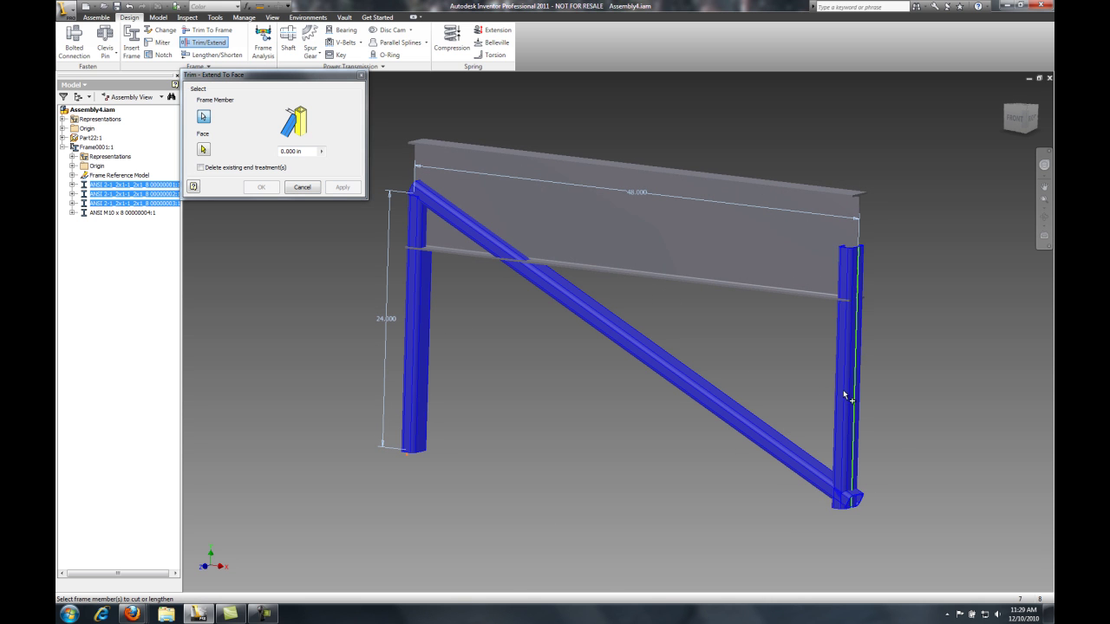
{"action": "middle_click_drag", "start_coordinate": [723, 367], "coordinate": [737, 286], "text": "shift"}
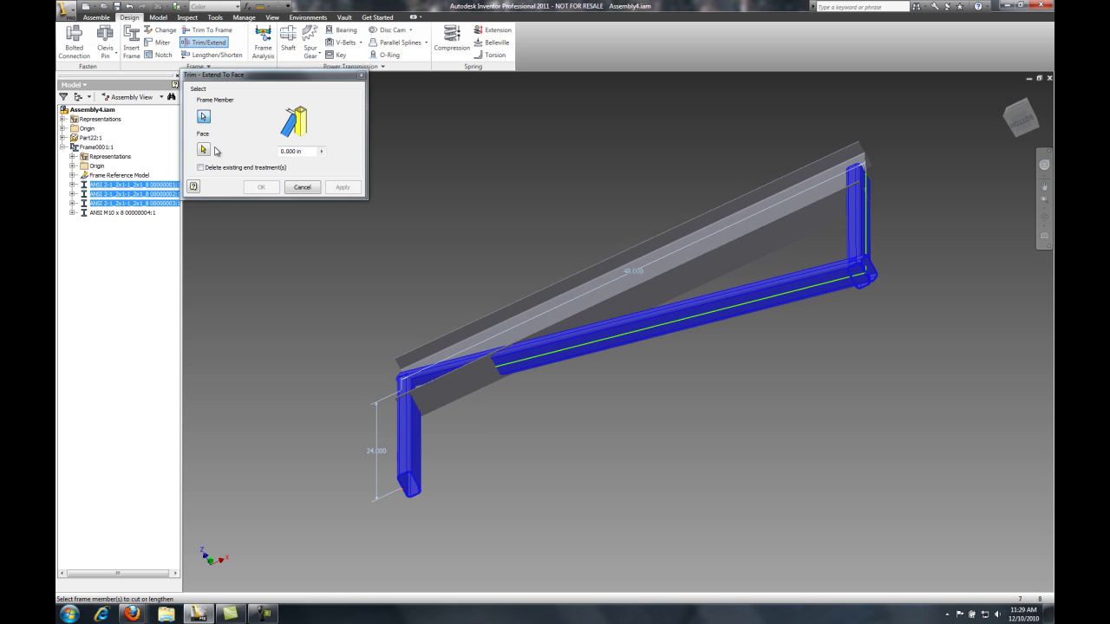
{"action": "left_click", "coordinate": [205, 149]}
{"action": "left_click", "coordinate": [585, 327]}
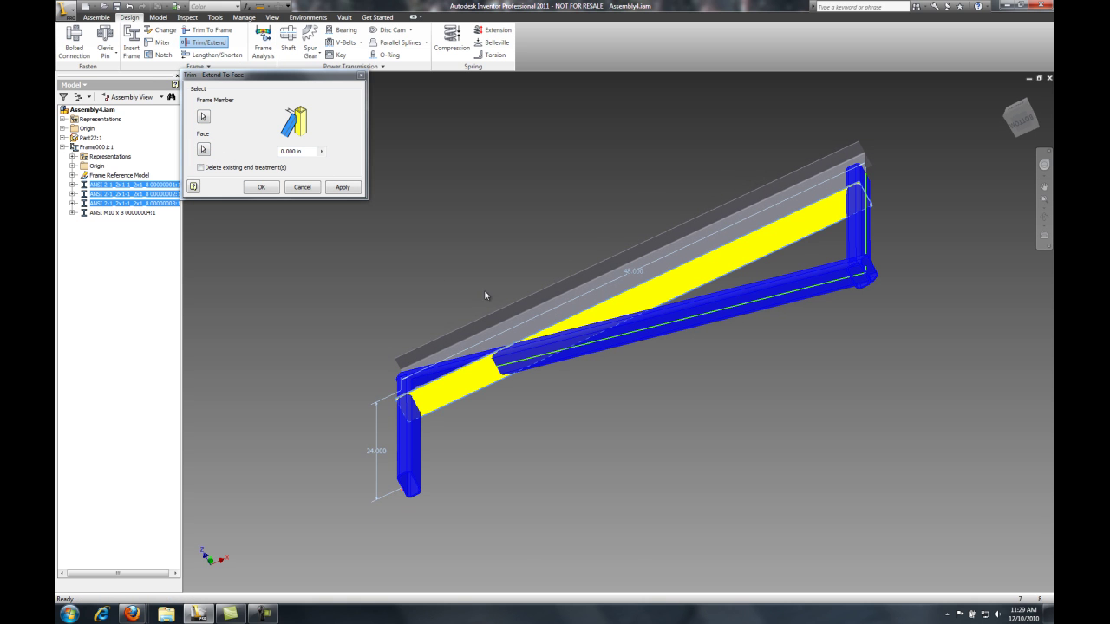
{"action": "left_click", "coordinate": [330, 190]}
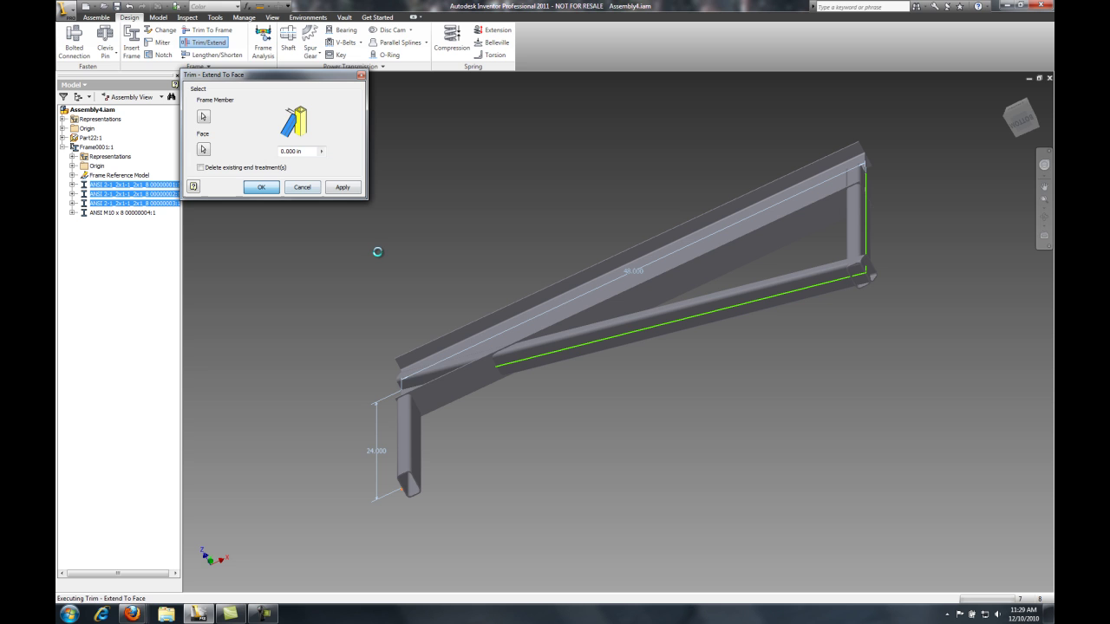
Step: Miter the diagonal brace against the right column
{"action": "left_click", "coordinate": [159, 41]}
{"action": "middle_click_drag", "start_coordinate": [659, 286], "coordinate": [767, 345], "text": "shift"}
{"action": "left_click", "coordinate": [764, 396]}
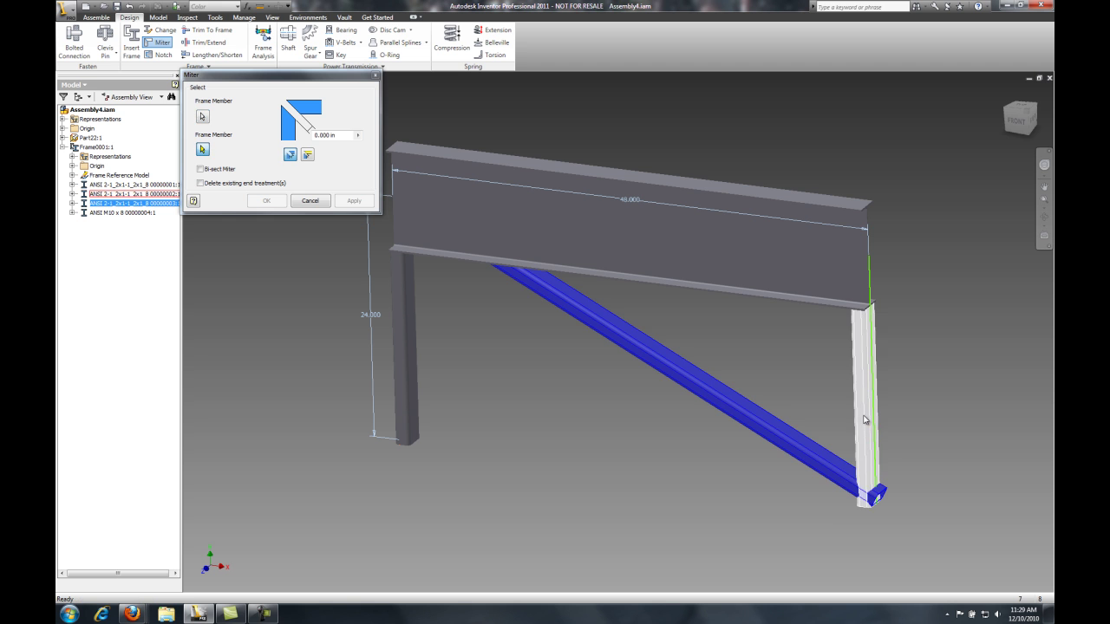
{"action": "left_click", "coordinate": [866, 423]}
{"action": "left_click", "coordinate": [269, 206]}
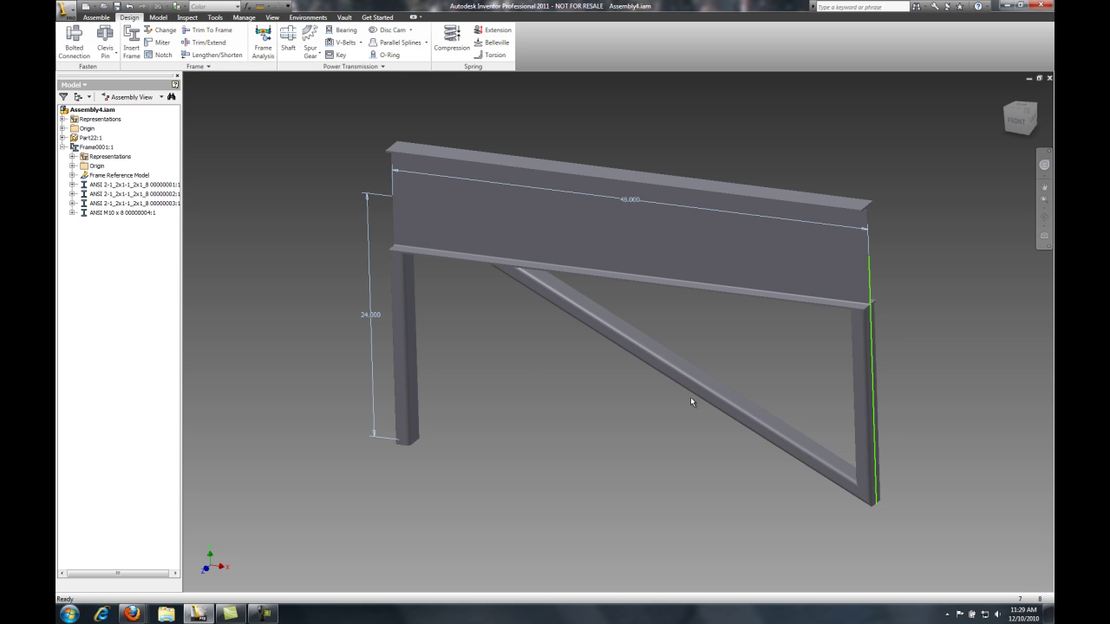
{"action": "middle_click_drag", "start_coordinate": [721, 372], "coordinate": [716, 328], "text": "shift"}
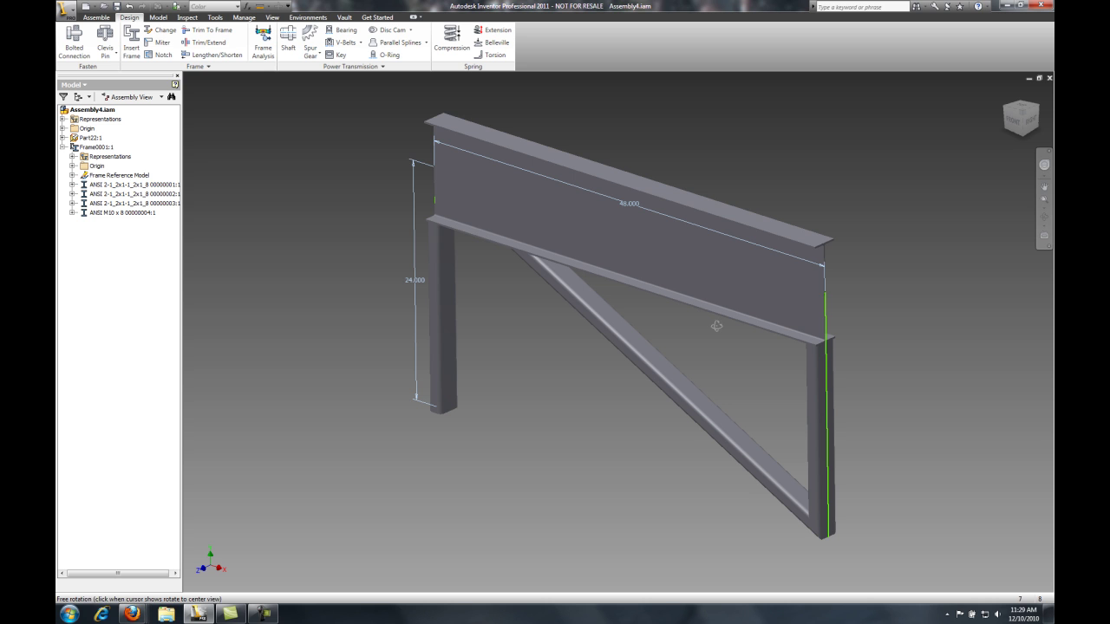
{"action": "right_click", "coordinate": [90, 138]}
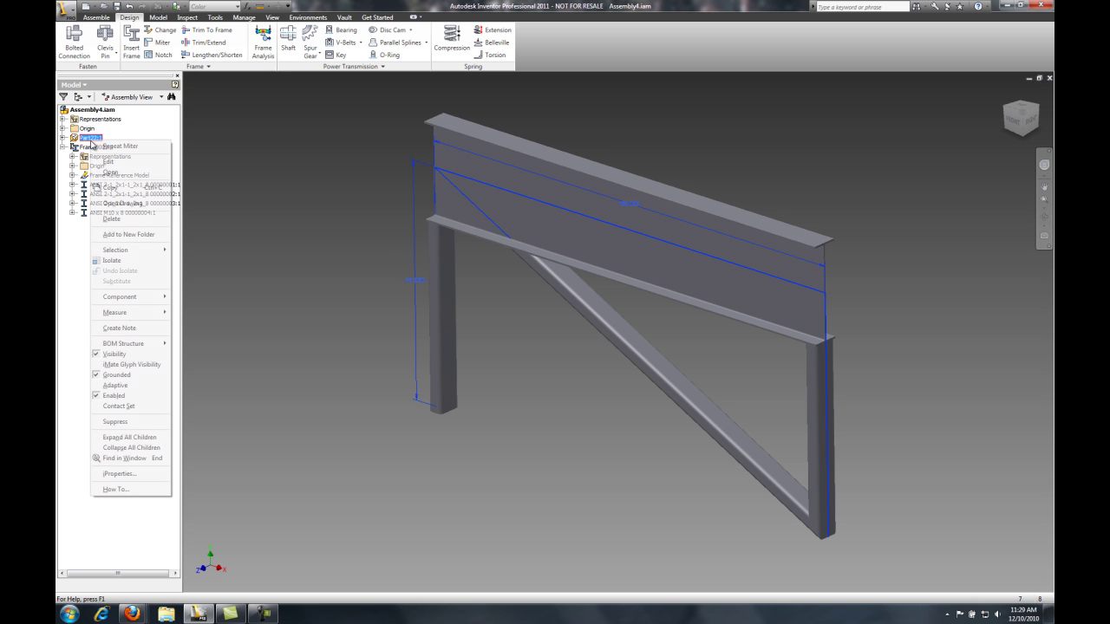
Step: Hide Part22 and load the top I-beam into the Beam/Column Calculator as an I-section
{"action": "left_click", "coordinate": [130, 355]}
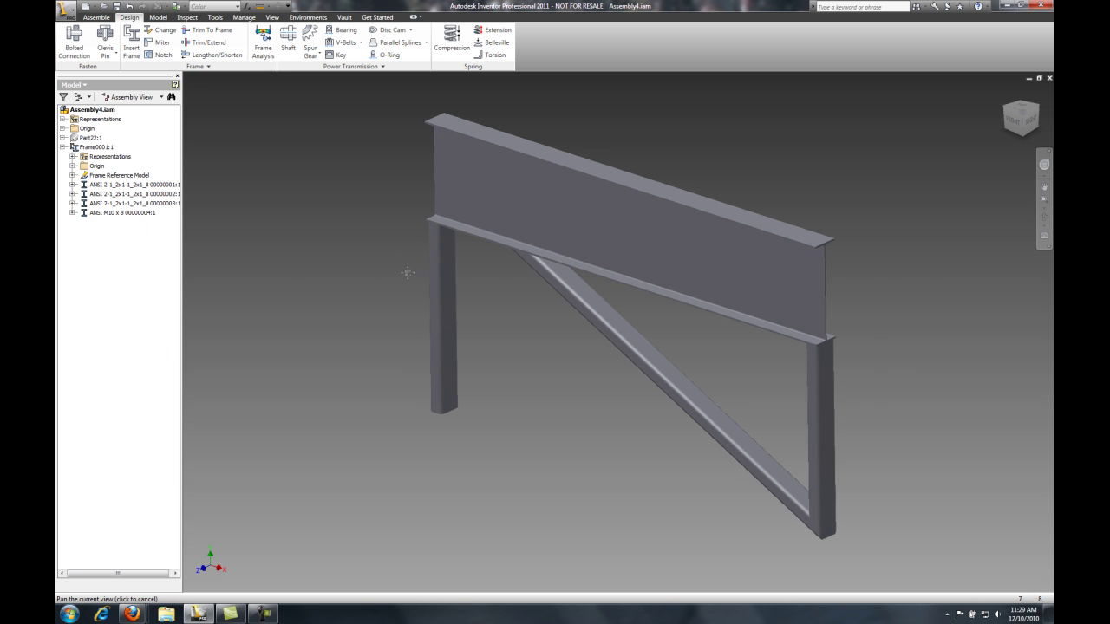
{"action": "middle_click_drag", "start_coordinate": [404, 272], "coordinate": [512, 314]}
{"action": "left_click", "coordinate": [207, 66]}
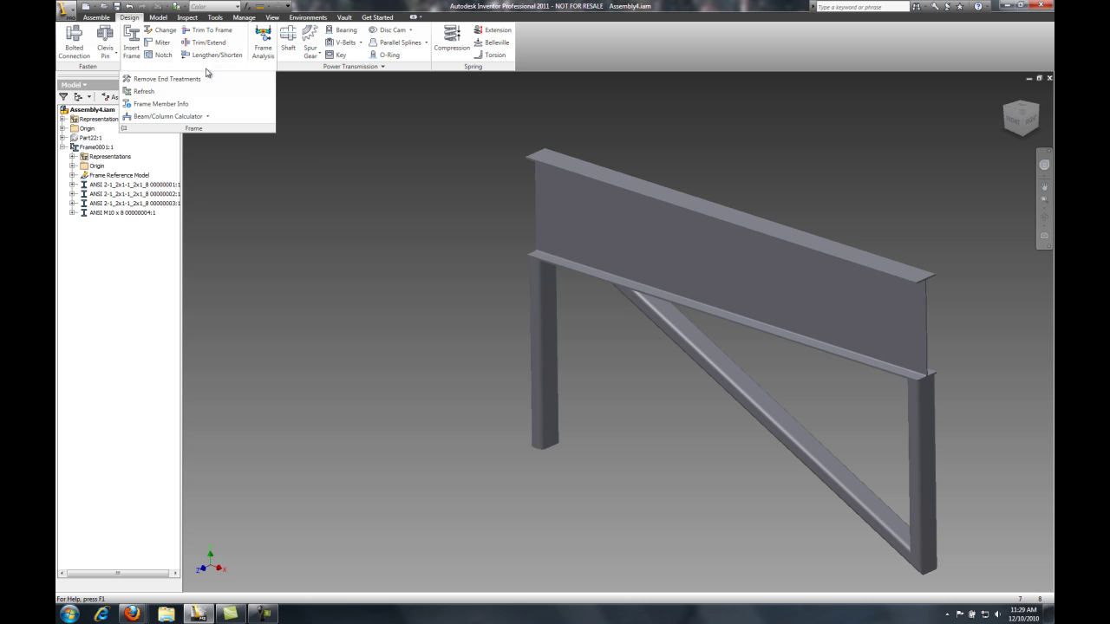
{"action": "left_click", "coordinate": [201, 116]}
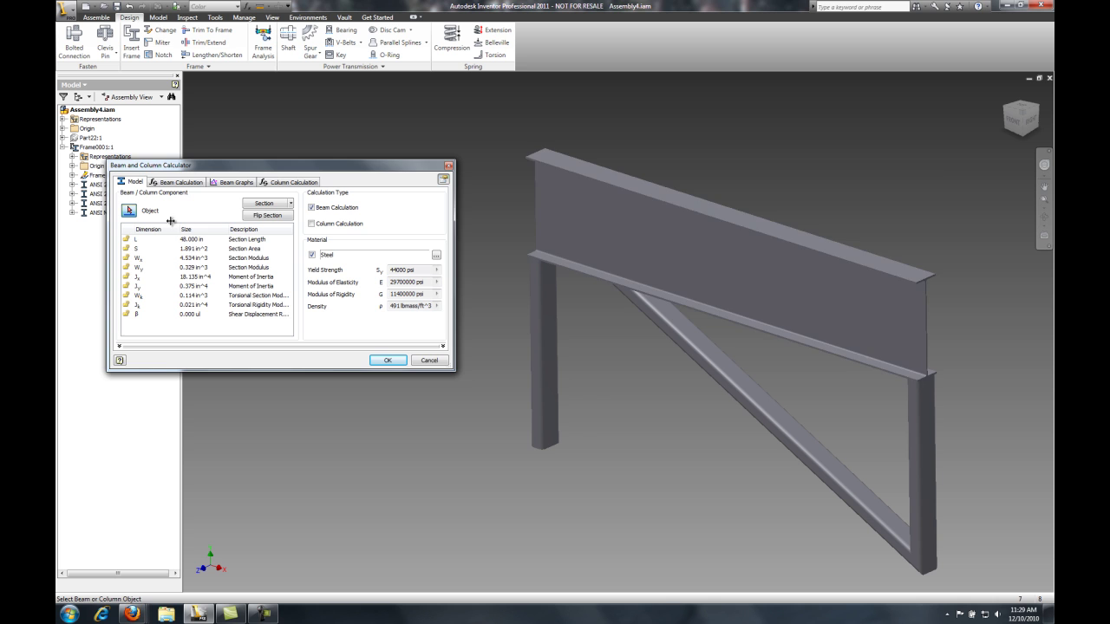
{"action": "left_click", "coordinate": [559, 232]}
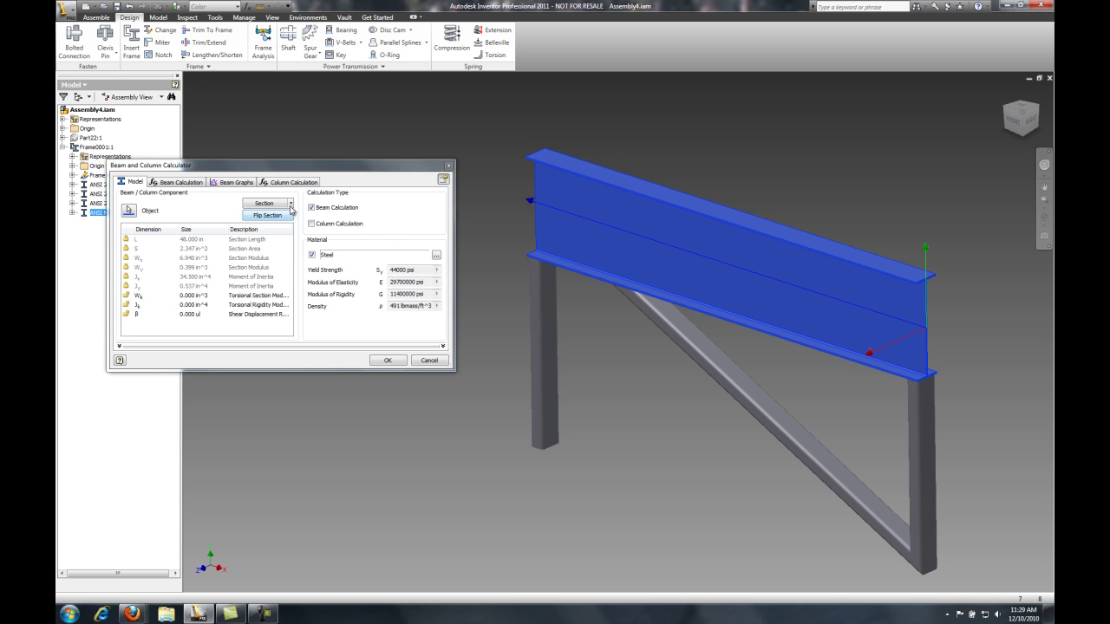
{"action": "left_click", "coordinate": [292, 204]}
{"action": "left_click", "coordinate": [275, 288]}
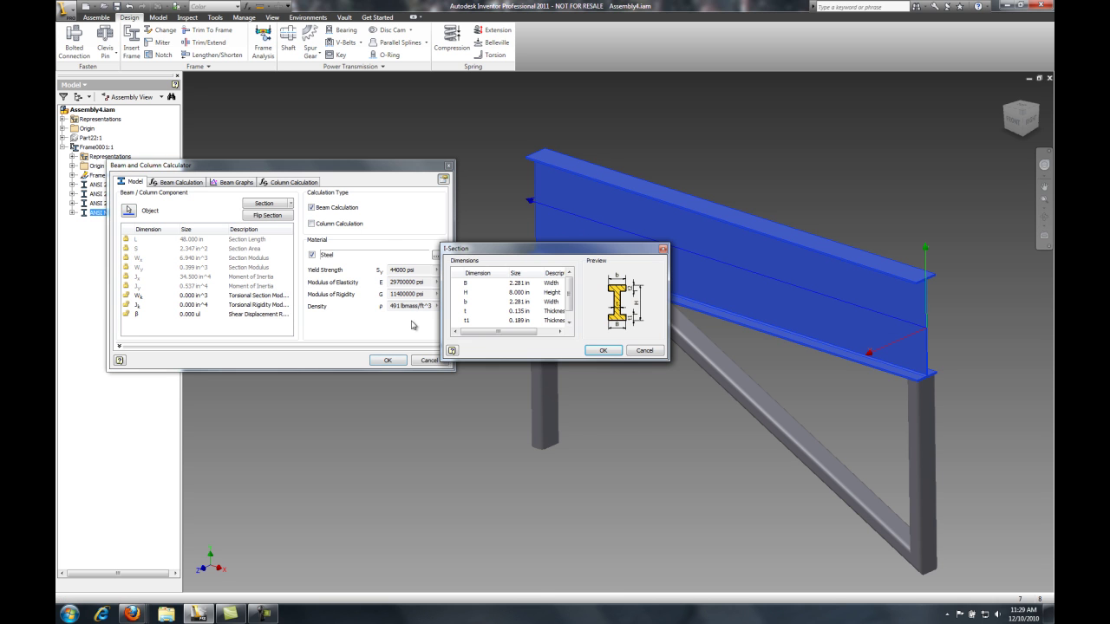
{"action": "left_click", "coordinate": [599, 353]}
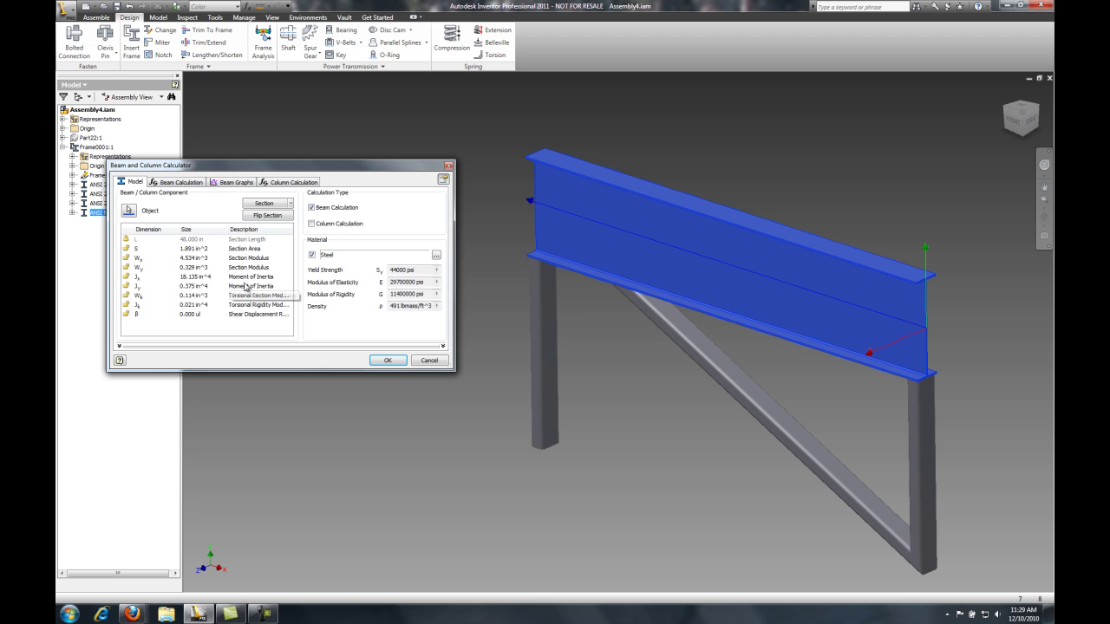
Step: Set the beam material to Stainless steel
{"action": "left_click", "coordinate": [437, 258]}
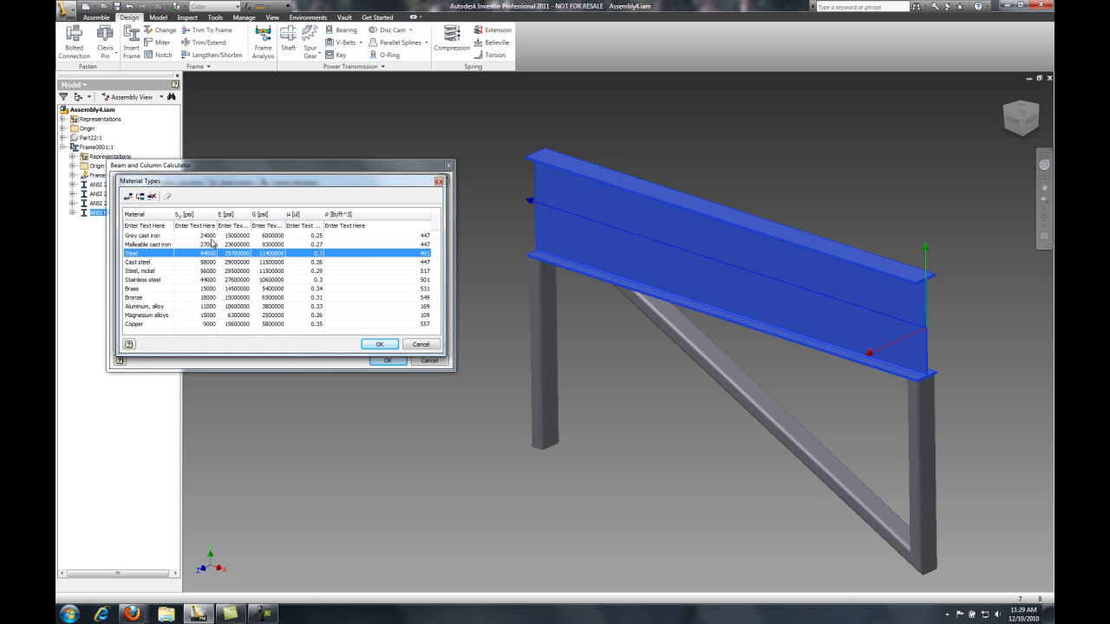
{"action": "left_click", "coordinate": [209, 236]}
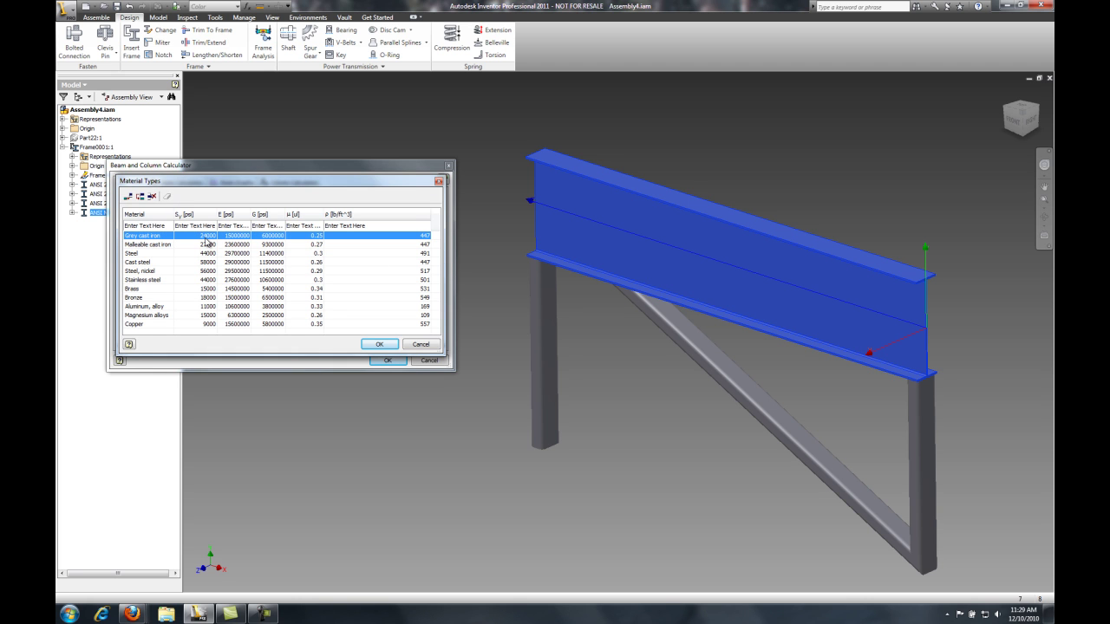
{"action": "left_click", "coordinate": [154, 282]}
{"action": "left_click", "coordinate": [380, 345]}
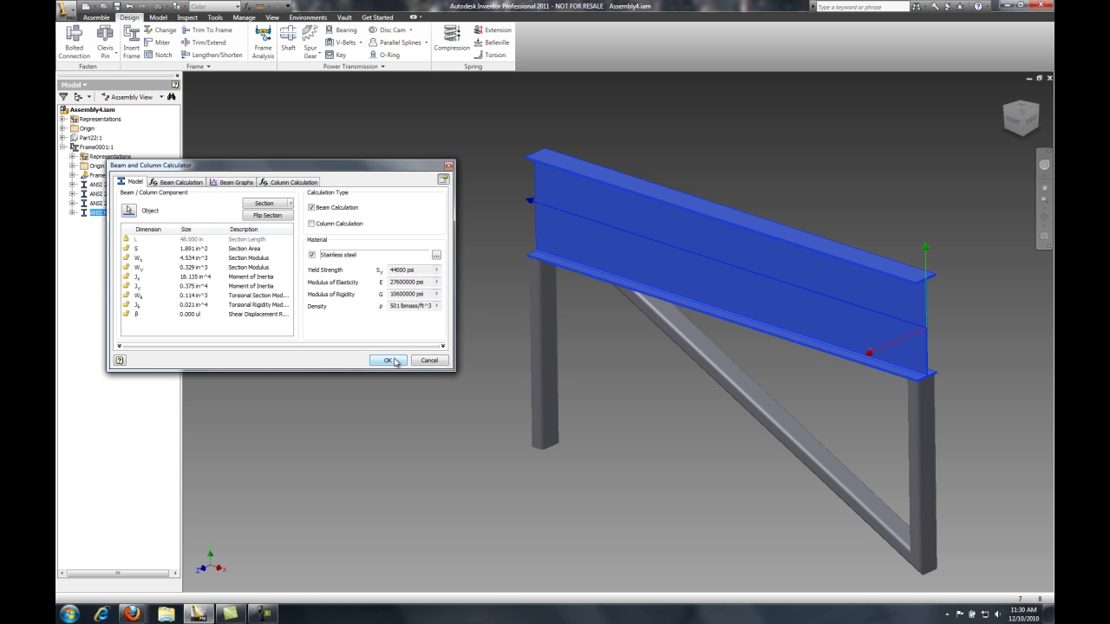
{"action": "left_click", "coordinate": [178, 182]}
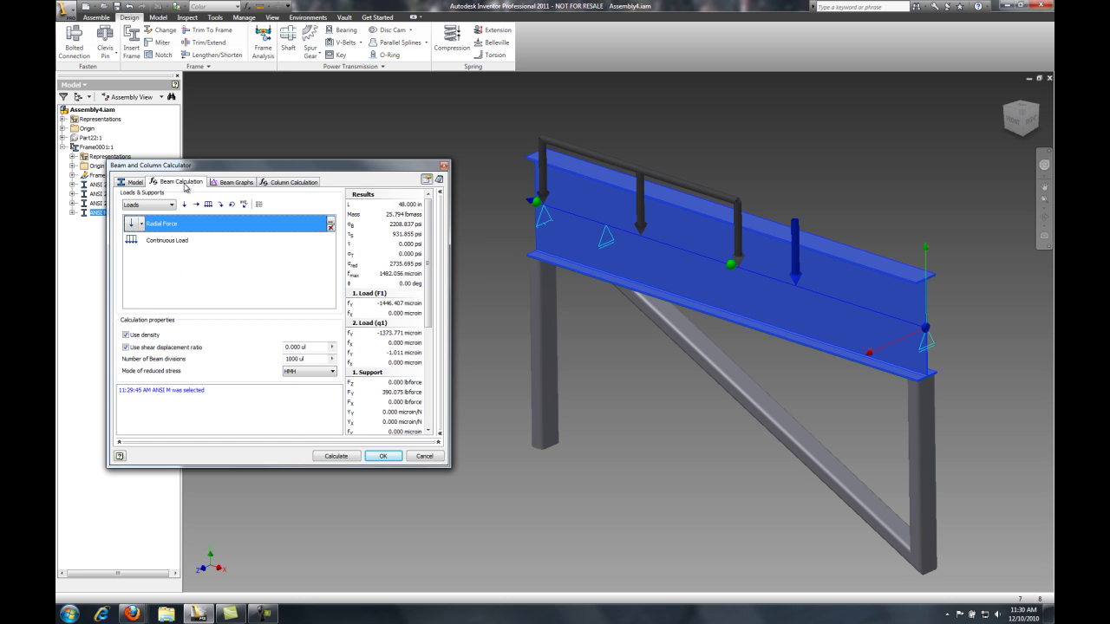
{"action": "left_click", "coordinate": [327, 243]}
{"action": "left_click", "coordinate": [331, 247]}
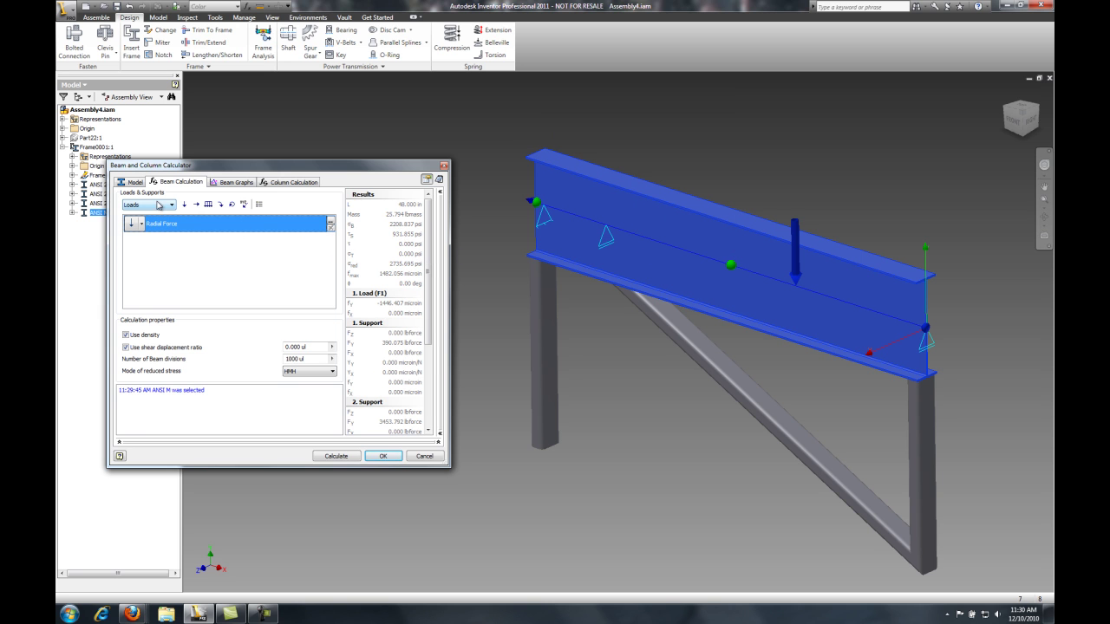
{"action": "left_click", "coordinate": [173, 206]}
{"action": "left_click", "coordinate": [170, 222]}
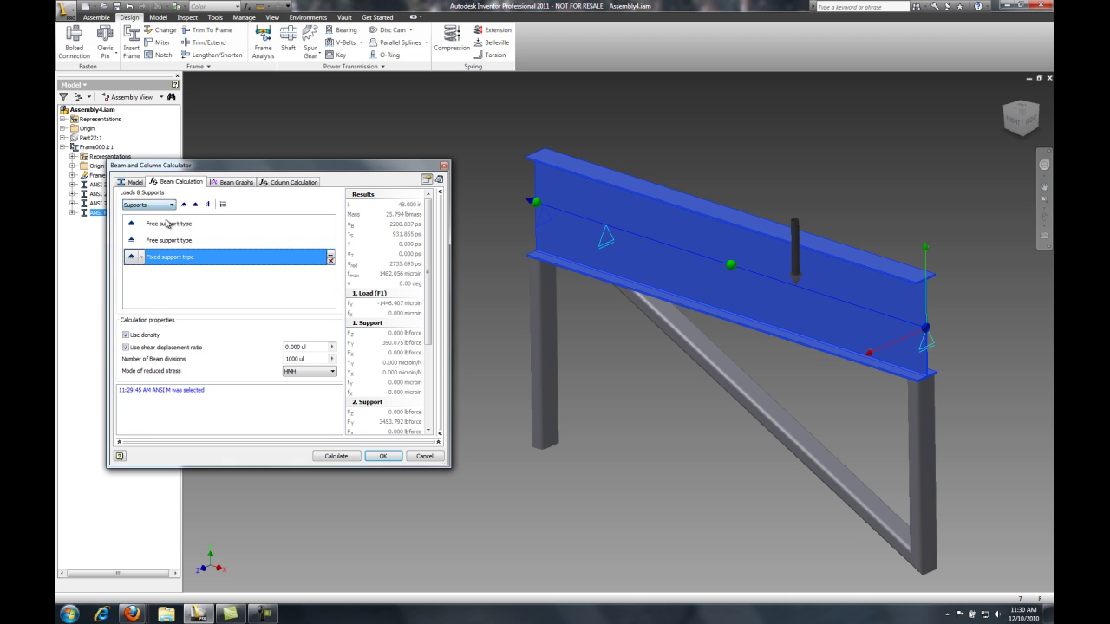
{"action": "left_click", "coordinate": [170, 227]}
{"action": "left_click", "coordinate": [178, 242]}
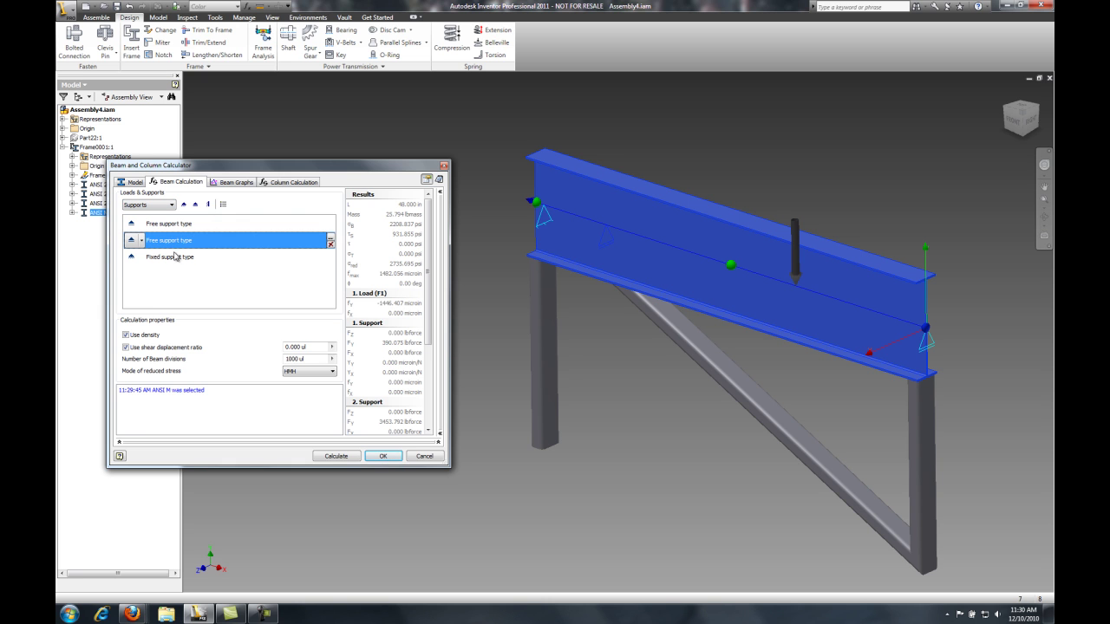
{"action": "left_click", "coordinate": [176, 260]}
{"action": "left_click", "coordinate": [182, 241]}
{"action": "left_click", "coordinate": [222, 227]}
Step: On the shear force graph, slide the free support and move load F1 to about 29 in
{"action": "left_click", "coordinate": [221, 184]}
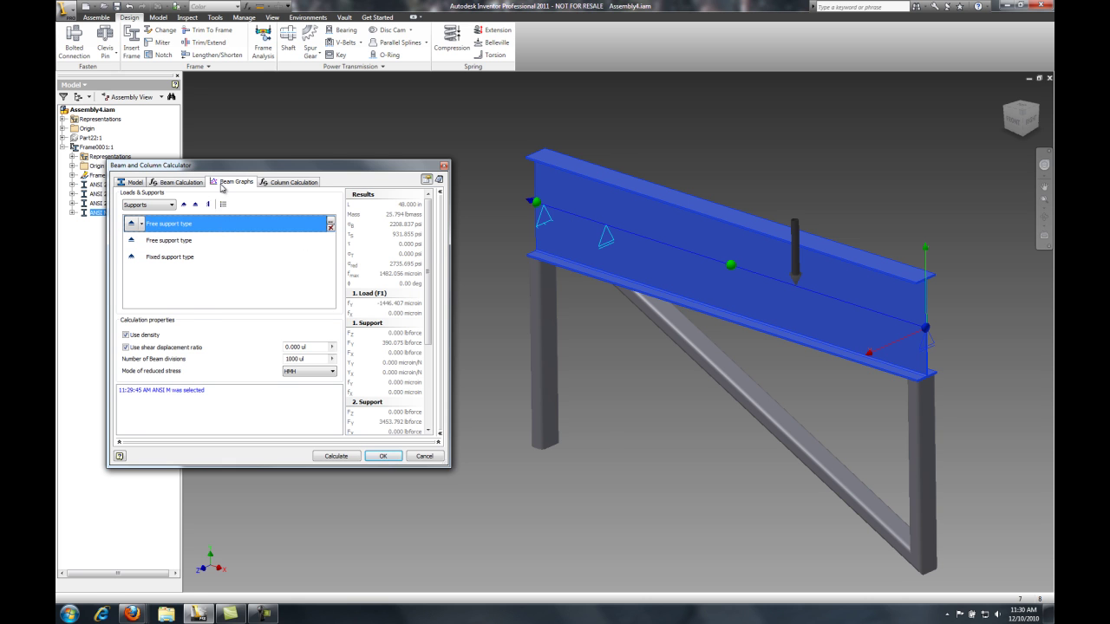
{"action": "left_click_drag", "start_coordinate": [321, 247], "coordinate": [421, 246]}
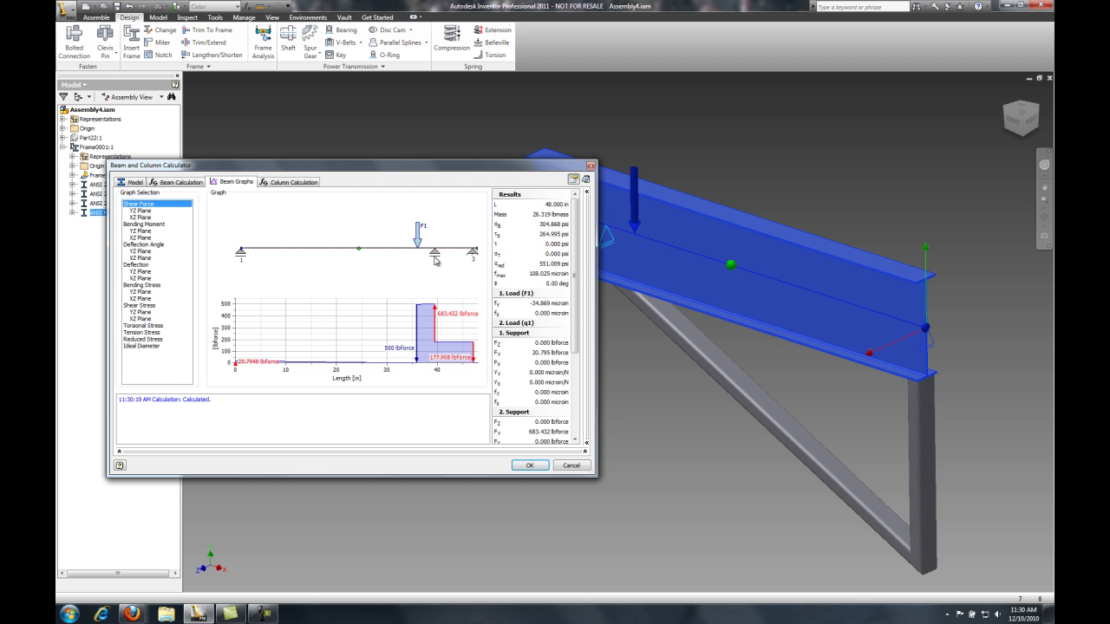
{"action": "middle_click_drag", "start_coordinate": [632, 280], "coordinate": [734, 262]}
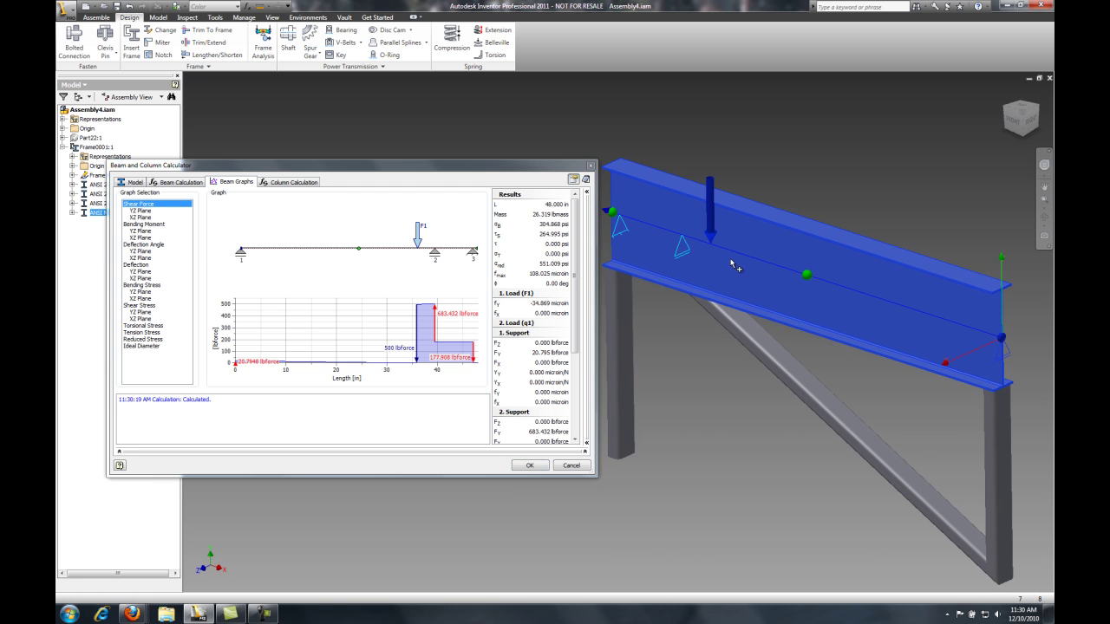
{"action": "mouse_move", "coordinate": [682, 253]}
{"action": "left_mouse_down"}
{"action": "mouse_move", "coordinate": [737, 260]}
{"action": "mouse_move", "coordinate": [885, 315]}
{"action": "mouse_move", "coordinate": [711, 255]}
{"action": "mouse_move", "coordinate": [682, 257]}
{"action": "mouse_move", "coordinate": [718, 229]}
{"action": "mouse_move", "coordinate": [887, 264]}
{"action": "mouse_move", "coordinate": [918, 283]}
{"action": "left_mouse_up"}
{"action": "mouse_move", "coordinate": [717, 227]}
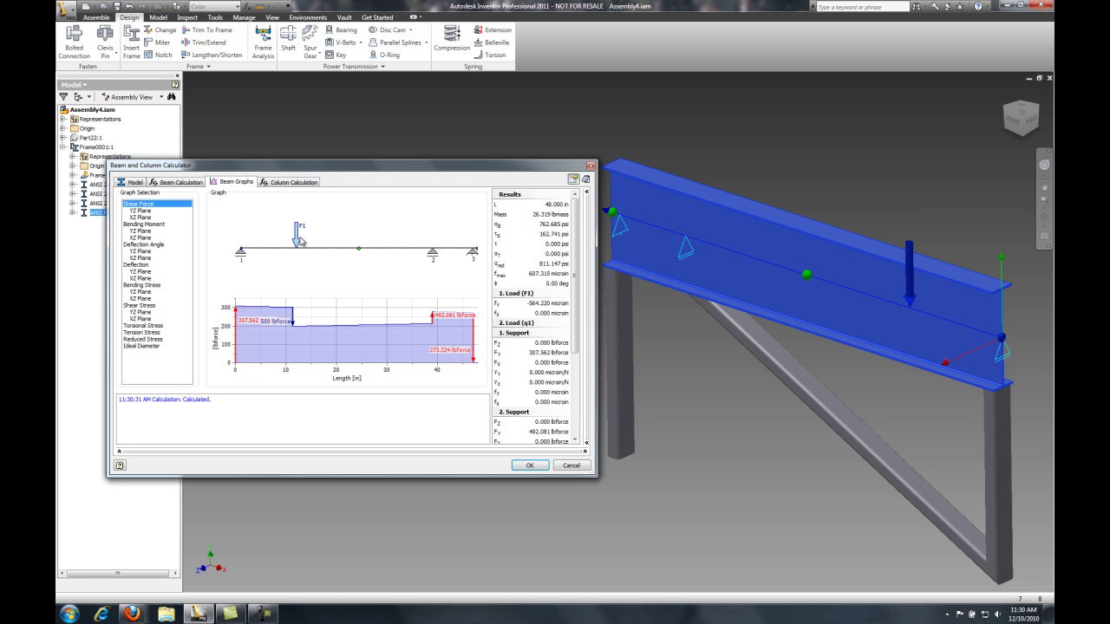
{"action": "left_click_drag", "start_coordinate": [301, 242], "coordinate": [426, 258]}
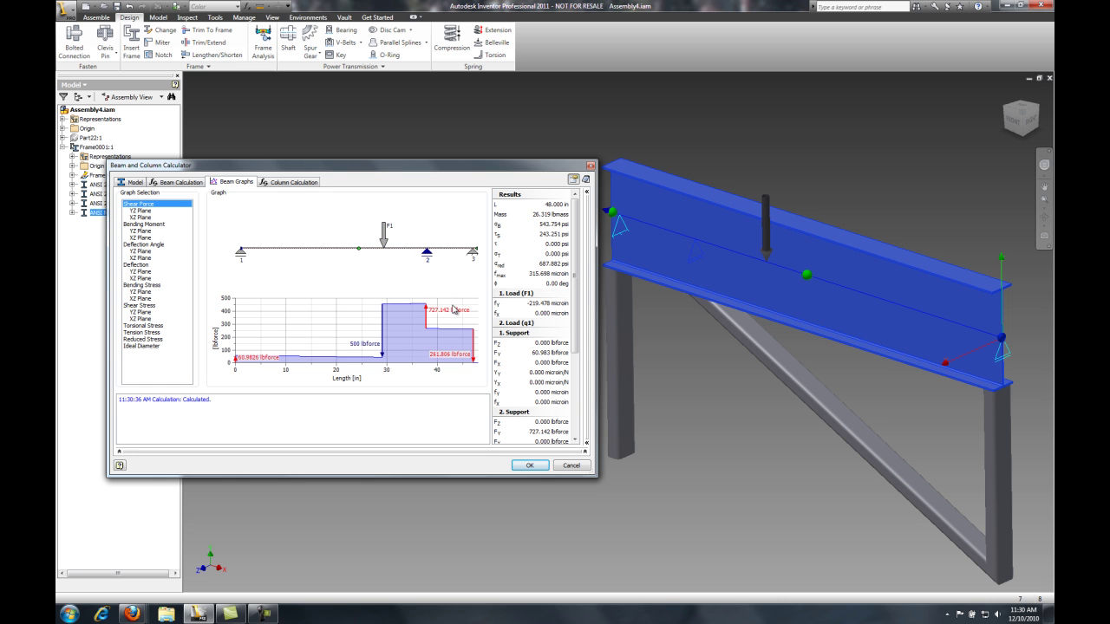
Step: Delete the first Free support from the Supports list
{"action": "left_click", "coordinate": [178, 183]}
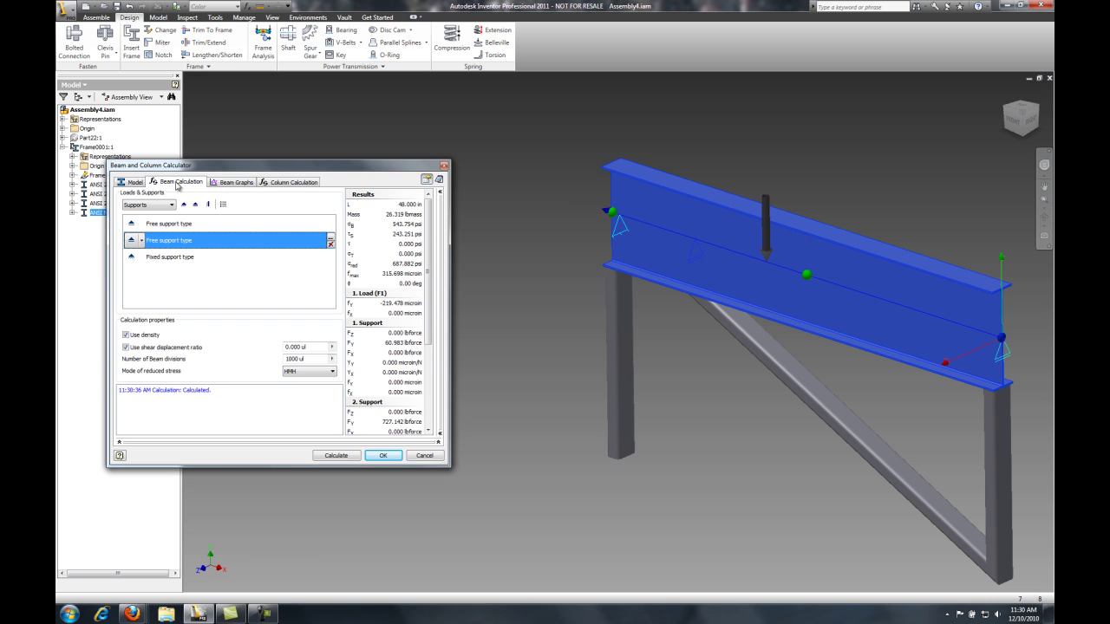
{"action": "left_click", "coordinate": [156, 264]}
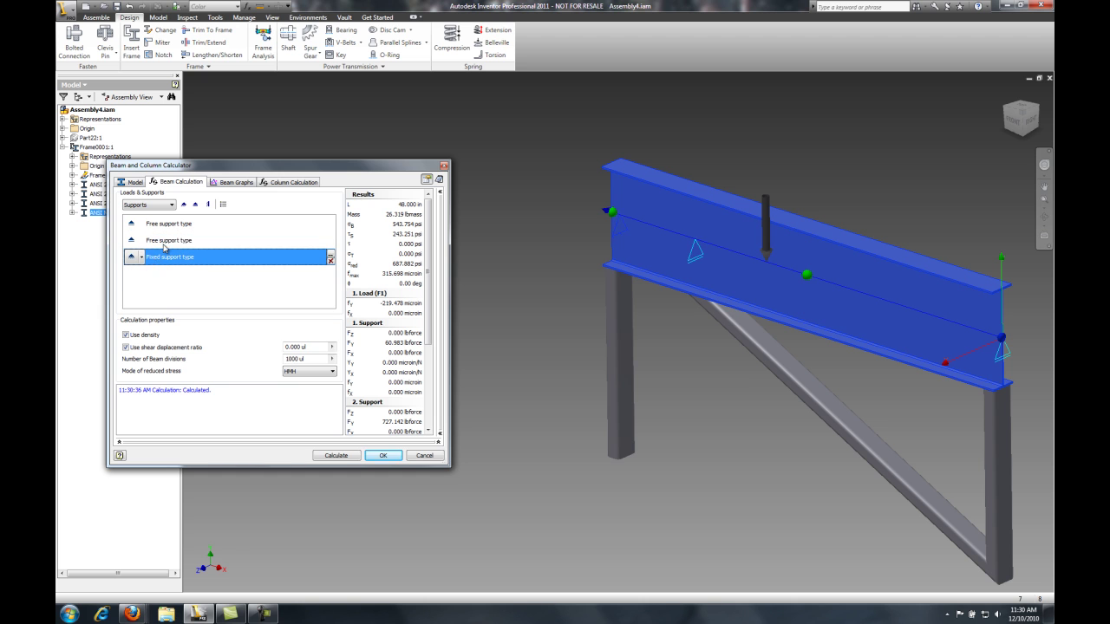
{"action": "left_click", "coordinate": [165, 247]}
{"action": "left_click", "coordinate": [169, 225]}
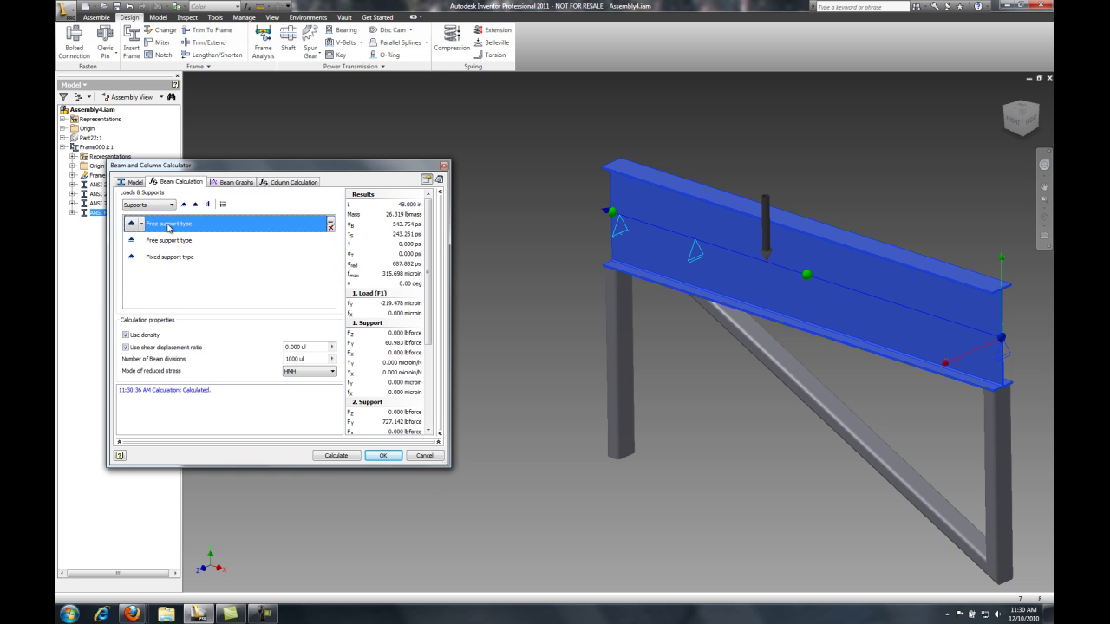
{"action": "left_click", "coordinate": [331, 227]}
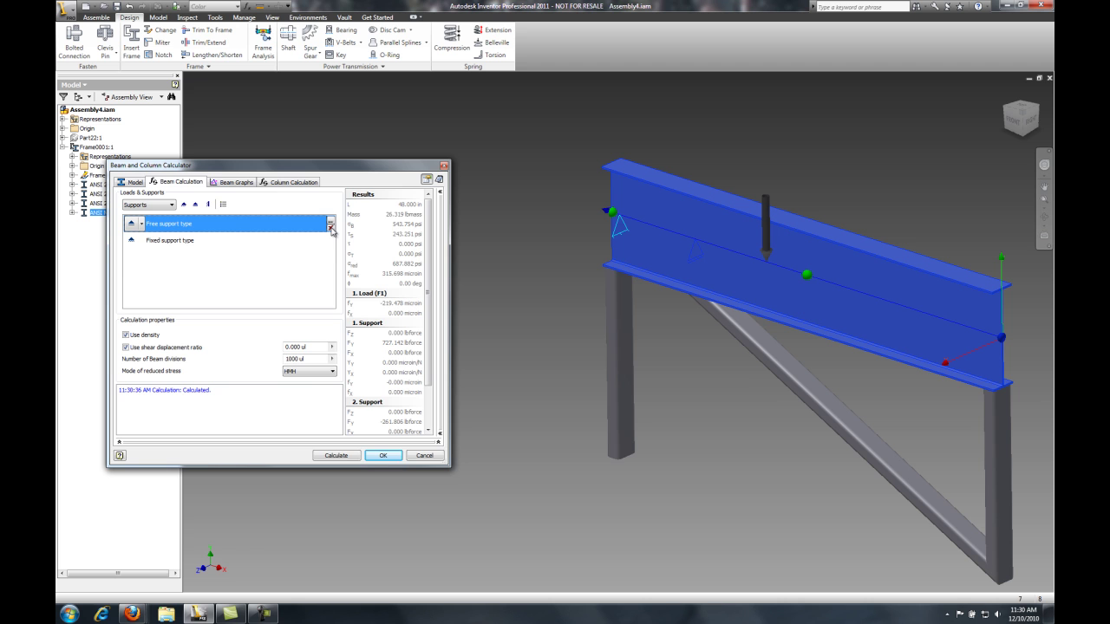
Step: On the shear graph, move the free support to the beam's right end and shift F1 left
{"action": "left_click", "coordinate": [231, 182]}
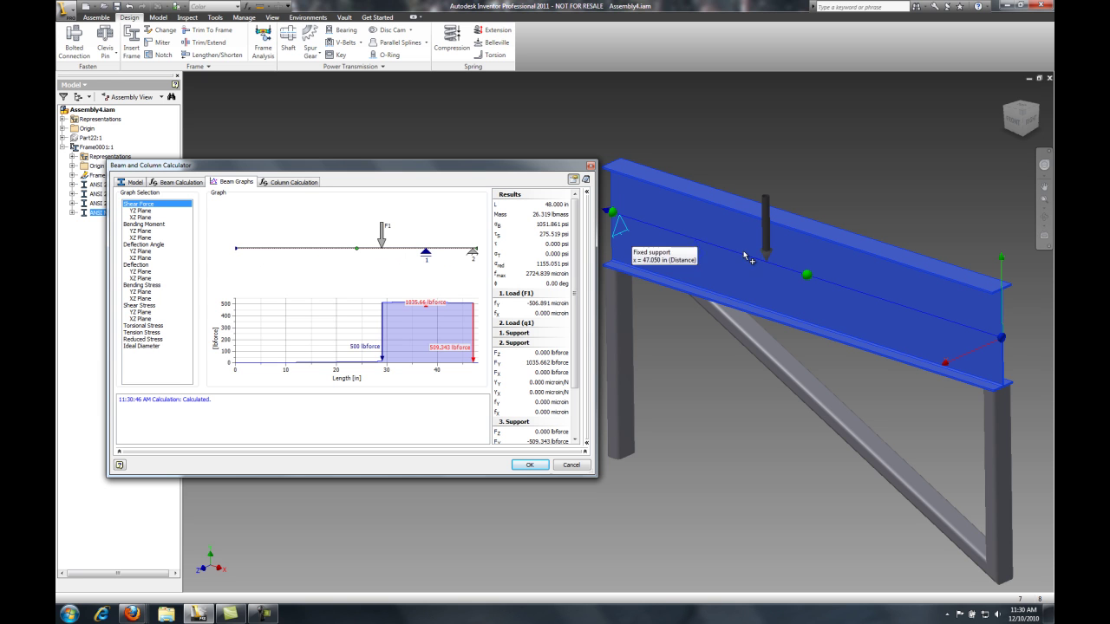
{"action": "mouse_move", "coordinate": [698, 252]}
{"action": "left_click_drag", "start_coordinate": [699, 251], "coordinate": [1002, 349]}
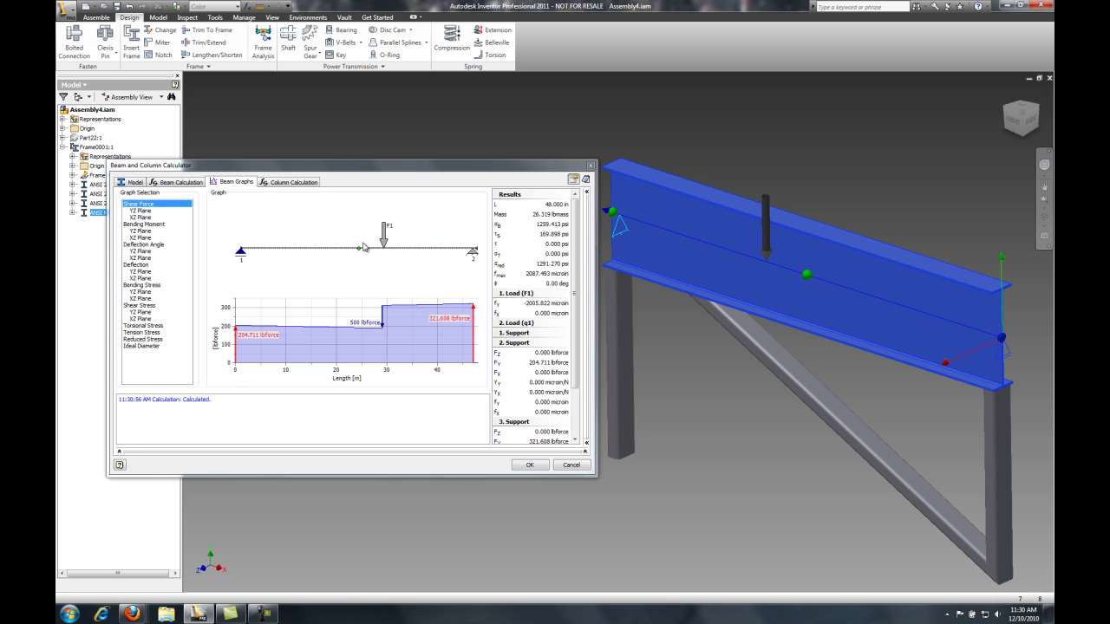
{"action": "left_click_drag", "start_coordinate": [389, 236], "coordinate": [421, 236]}
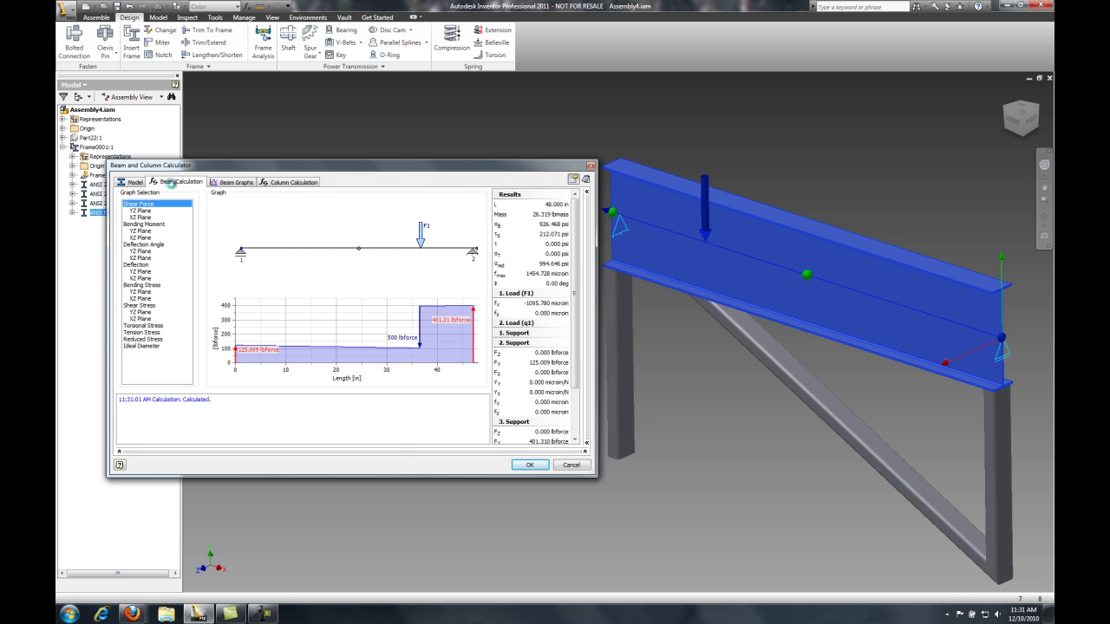
Step: Add a 24 in, 100 lbforce/in continuous load and slide it along the beam
{"action": "left_click", "coordinate": [174, 183]}
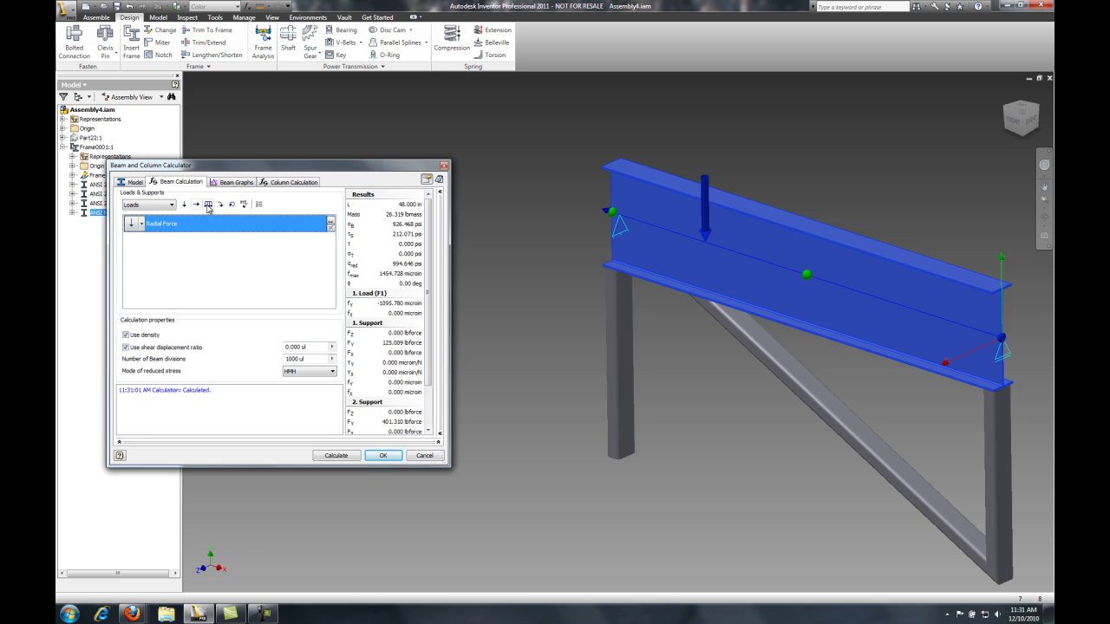
{"action": "left_click", "coordinate": [209, 204]}
{"action": "left_click_drag", "start_coordinate": [580, 352], "coordinate": [521, 352]}
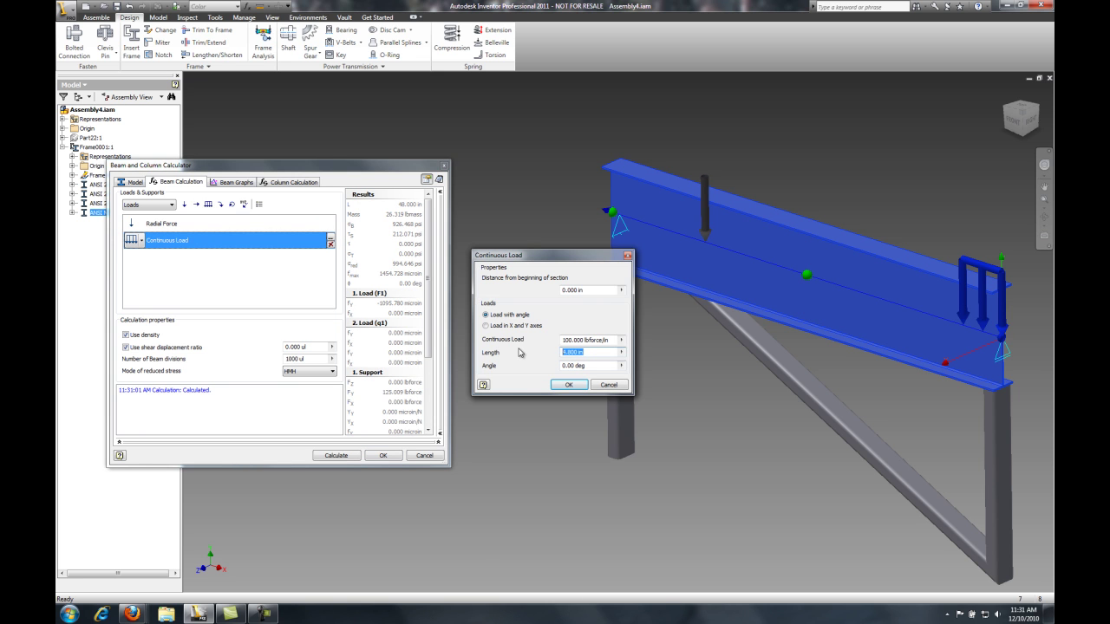
{"action": "left_click", "coordinate": [569, 385]}
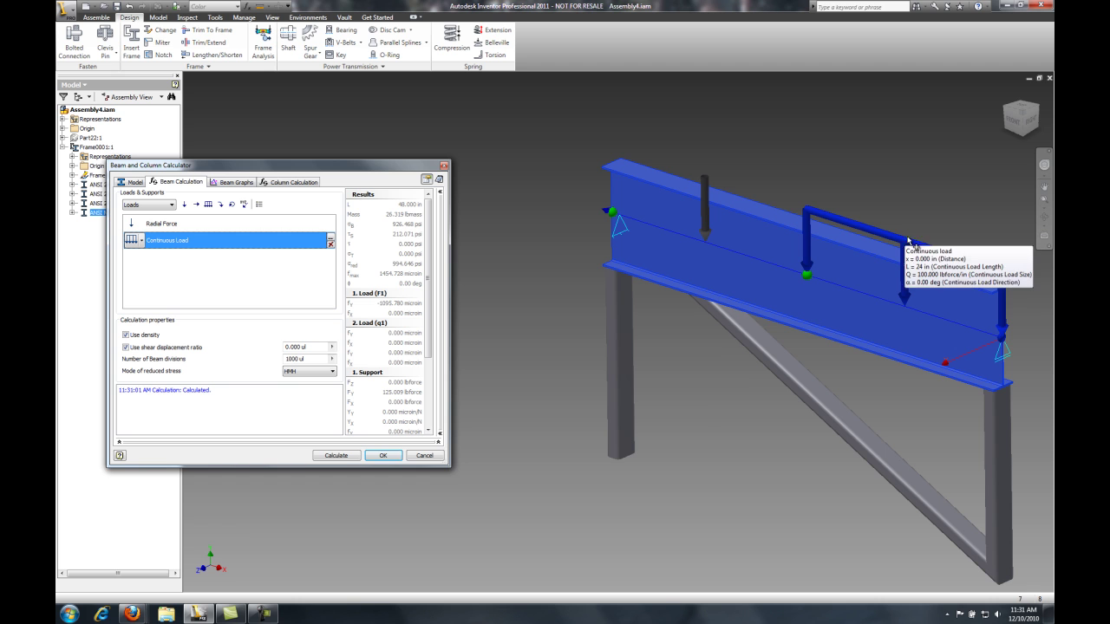
{"action": "left_click_drag", "start_coordinate": [910, 236], "coordinate": [989, 274]}
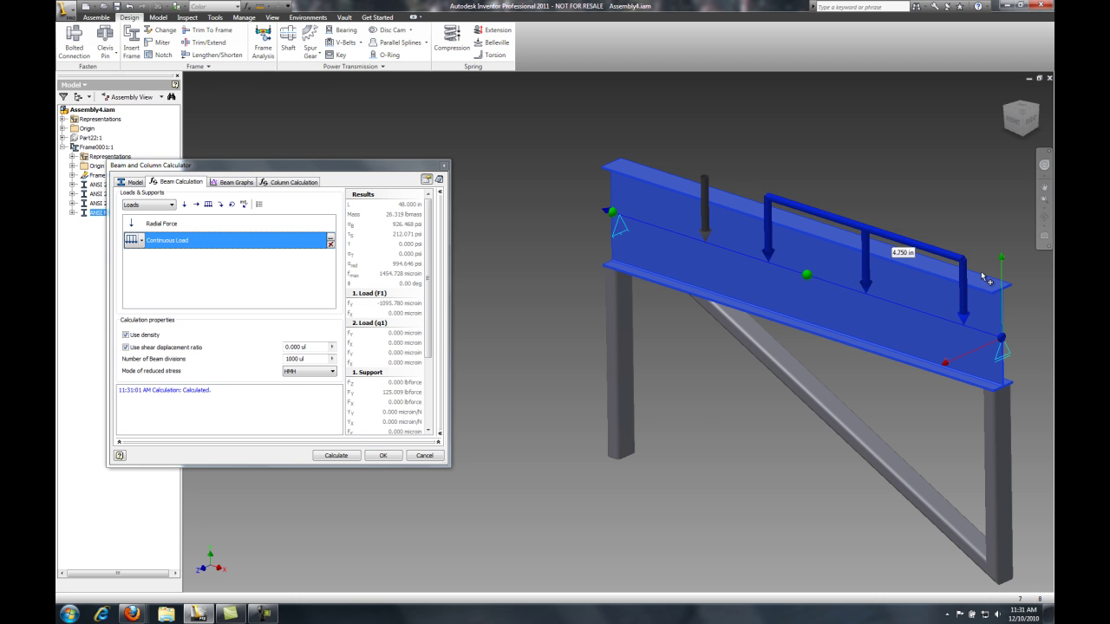
Step: View XZ-plane bending moment, move F1 to about 41 in and q1, then show shear force
{"action": "left_click", "coordinate": [232, 182]}
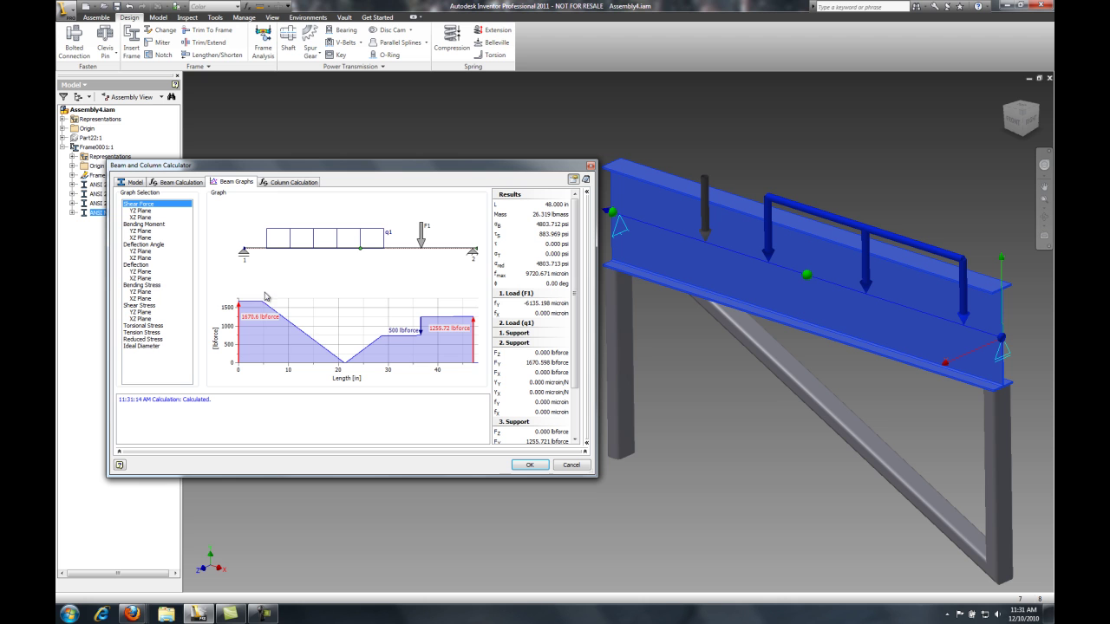
{"action": "left_click", "coordinate": [150, 225]}
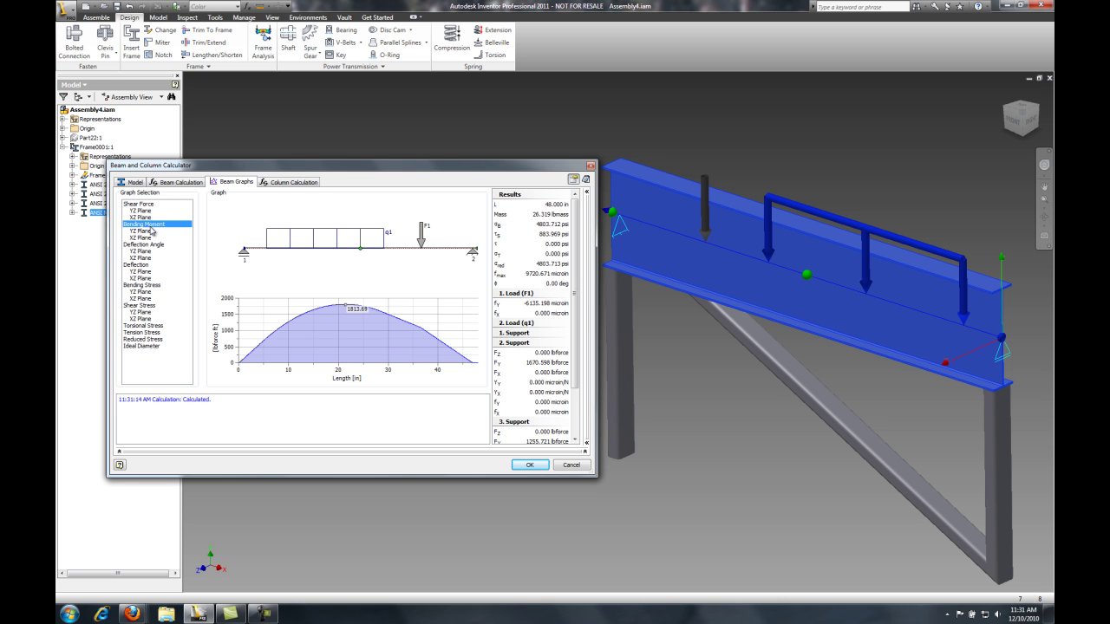
{"action": "left_click", "coordinate": [149, 239]}
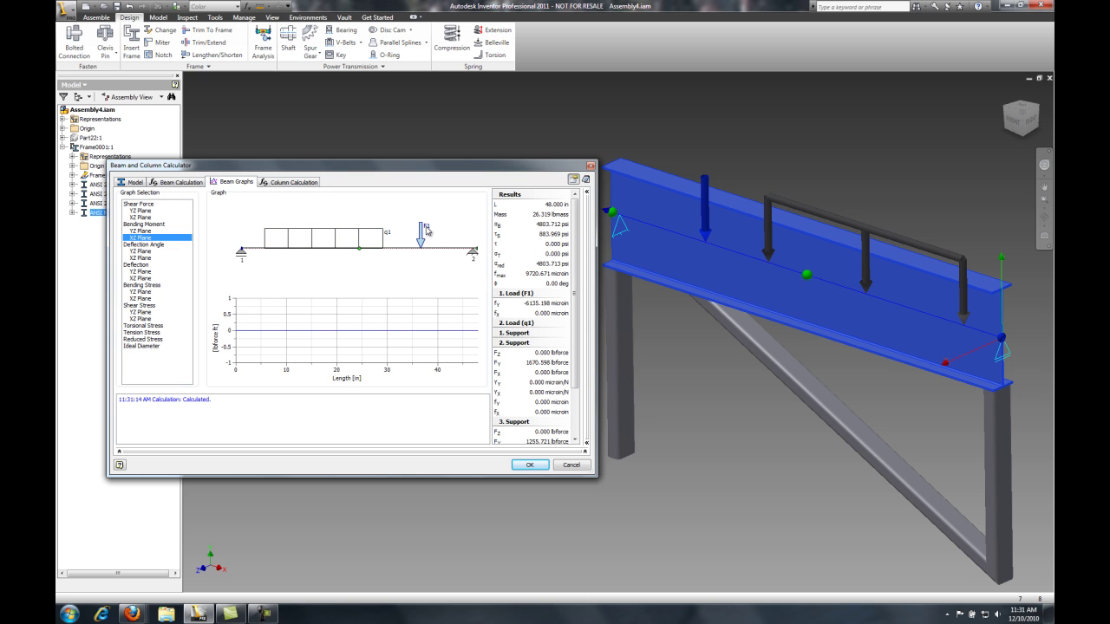
{"action": "left_click_drag", "start_coordinate": [705, 212], "coordinate": [669, 214]}
{"action": "left_click_drag", "start_coordinate": [851, 232], "coordinate": [836, 227]}
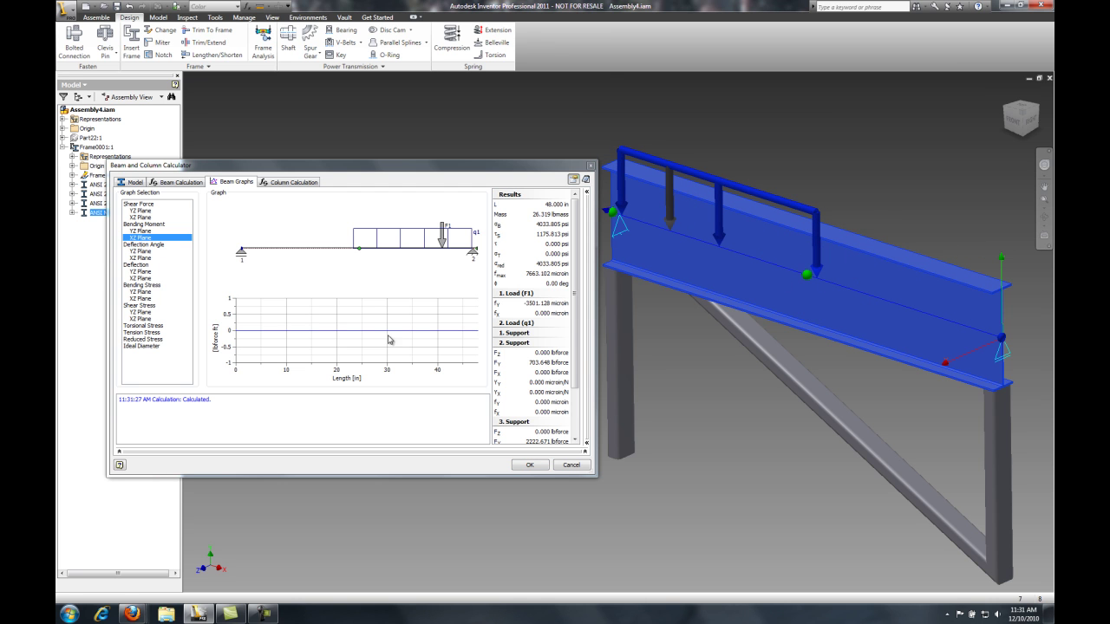
{"action": "left_click", "coordinate": [155, 205]}
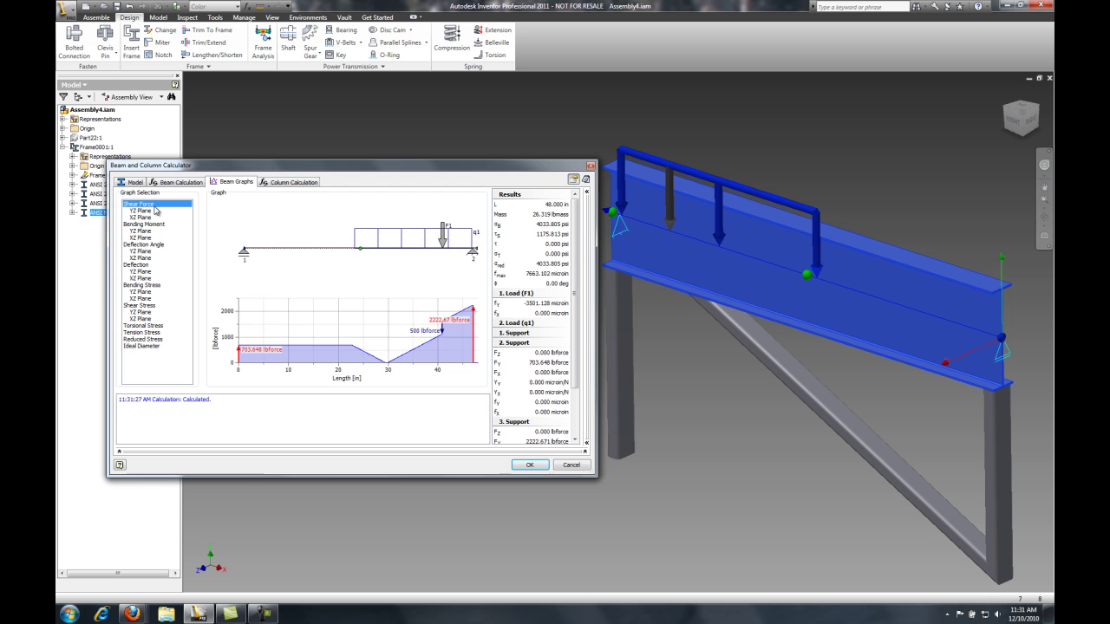